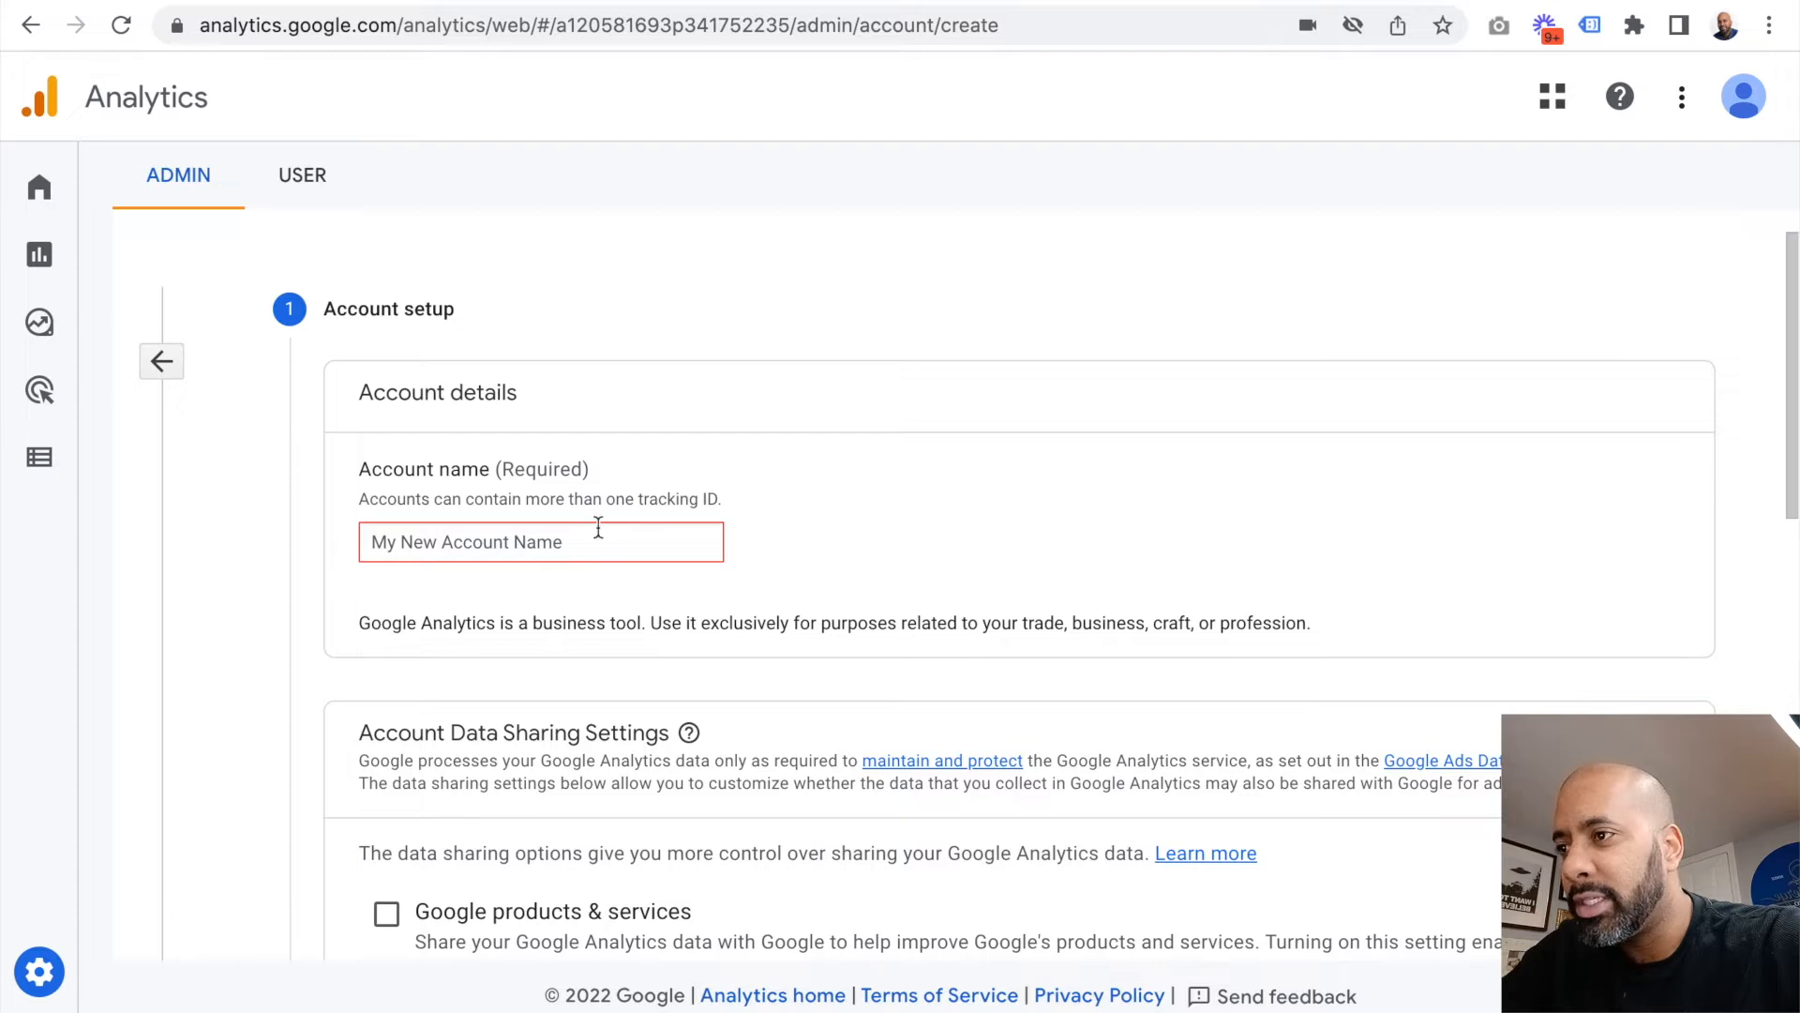
Step: Name the new account Players Sports Bar & Grill, keep the default data sharing settings and continue to property setup
text(Player)
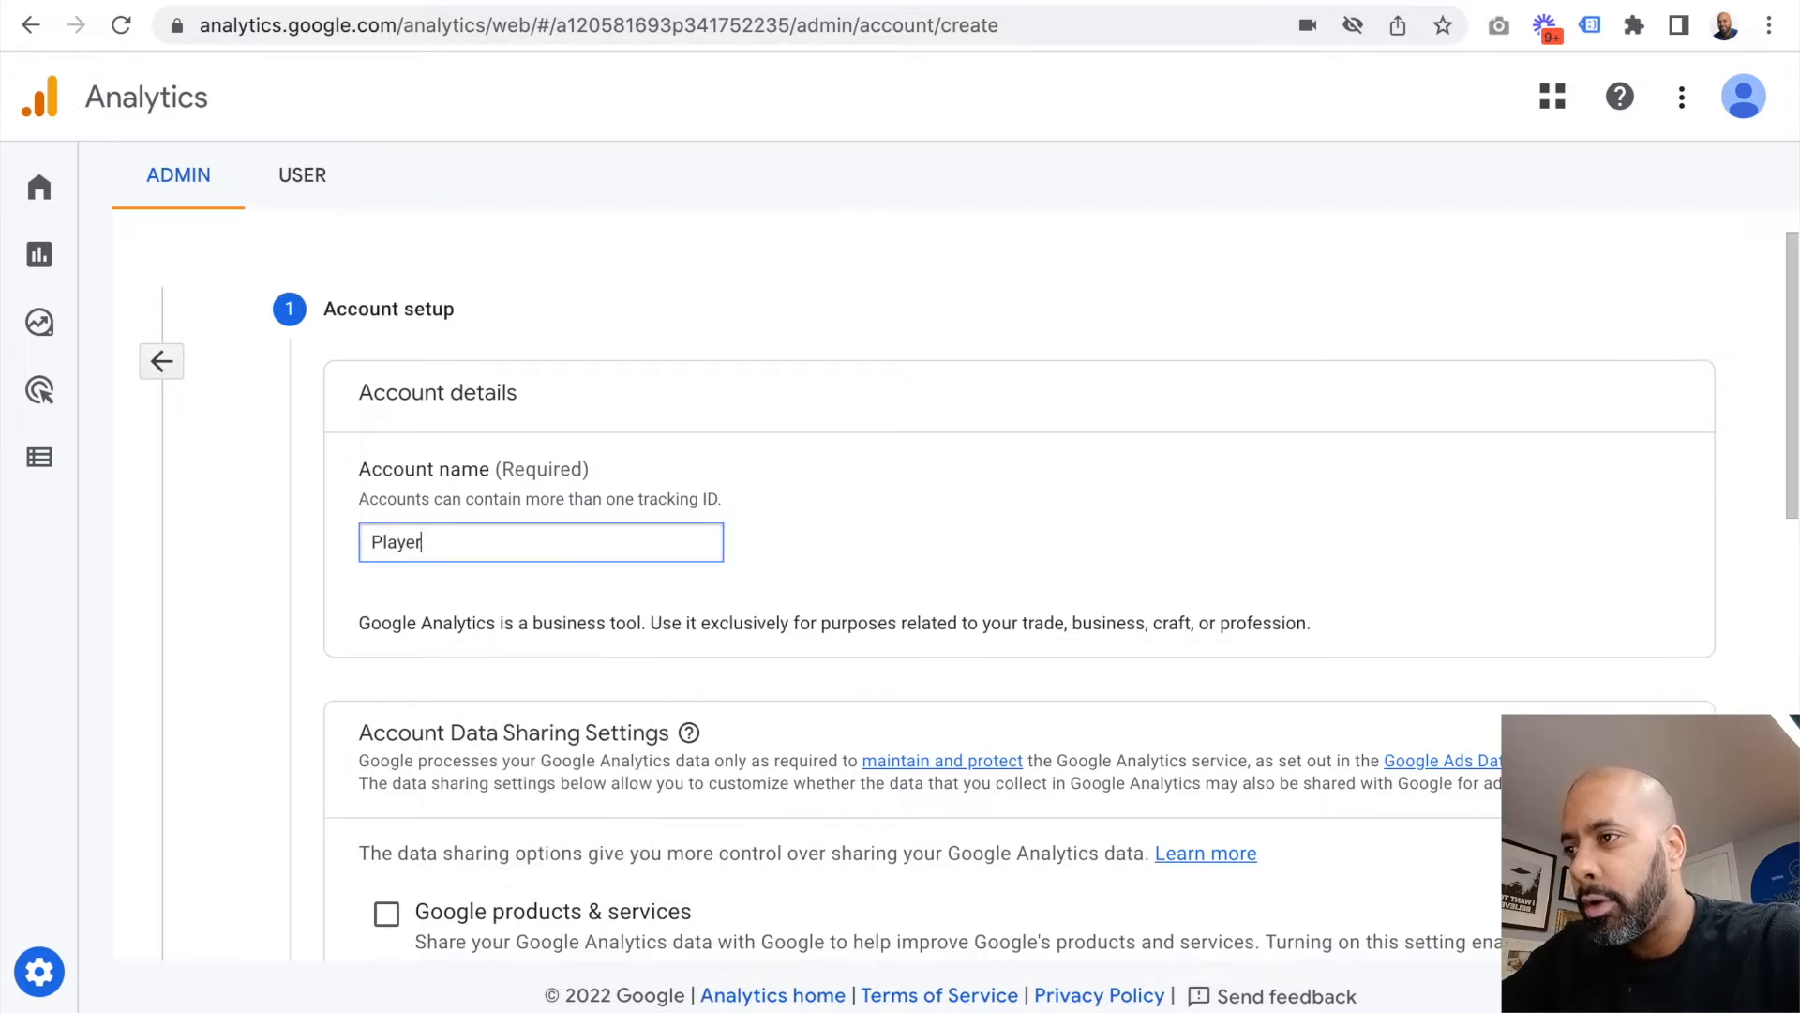
text(s Sports Bar & Grill)
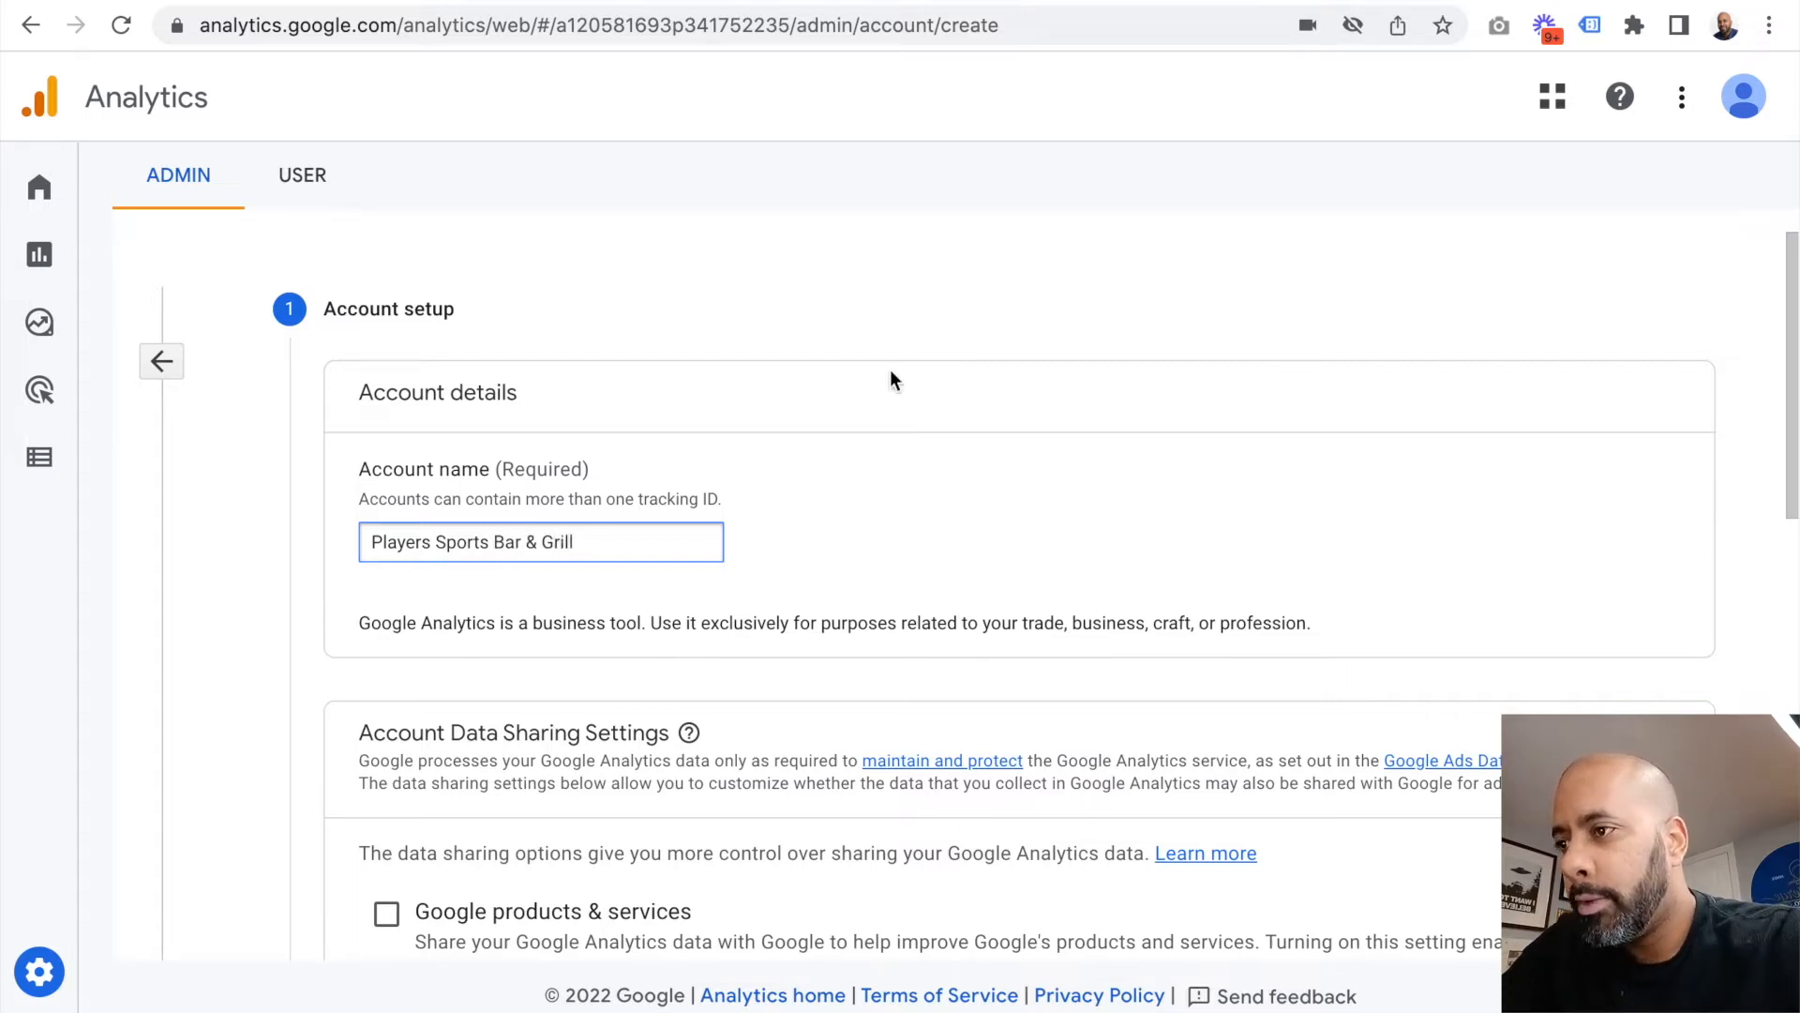
scroll(1085, 406, down, 4)
scroll(426, 550, down, 2)
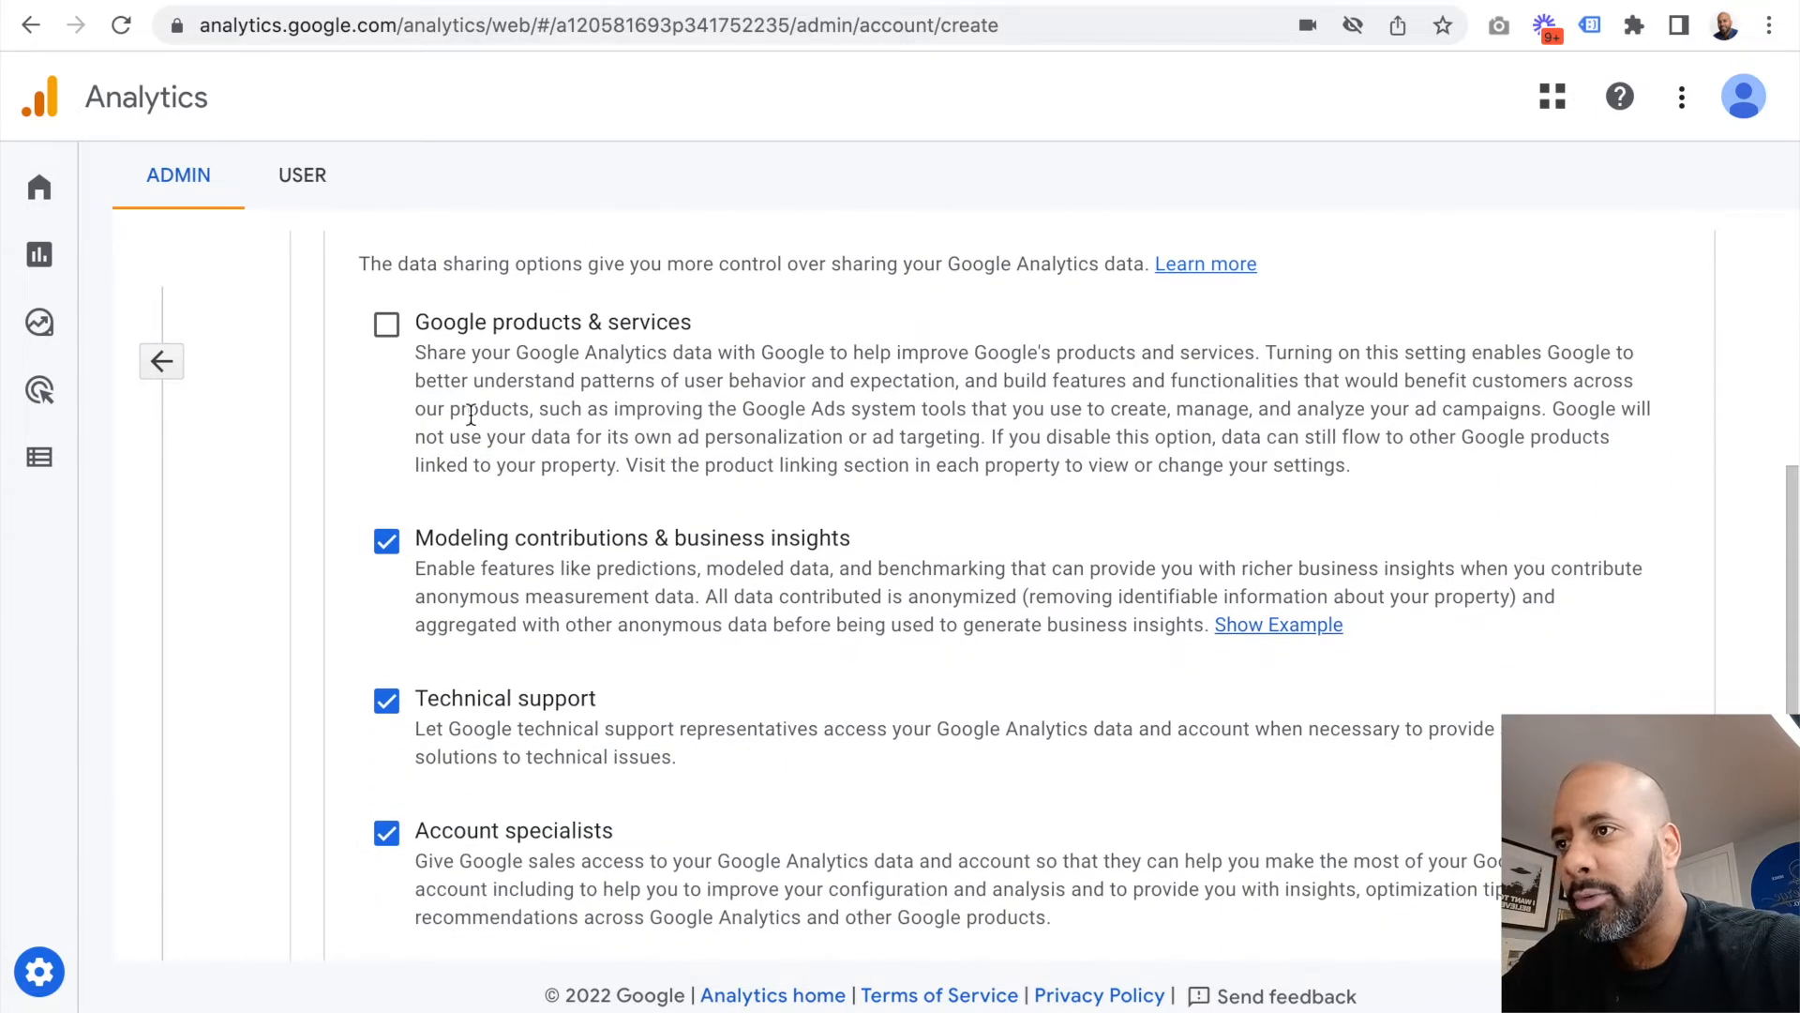
scroll(515, 712, down, 3)
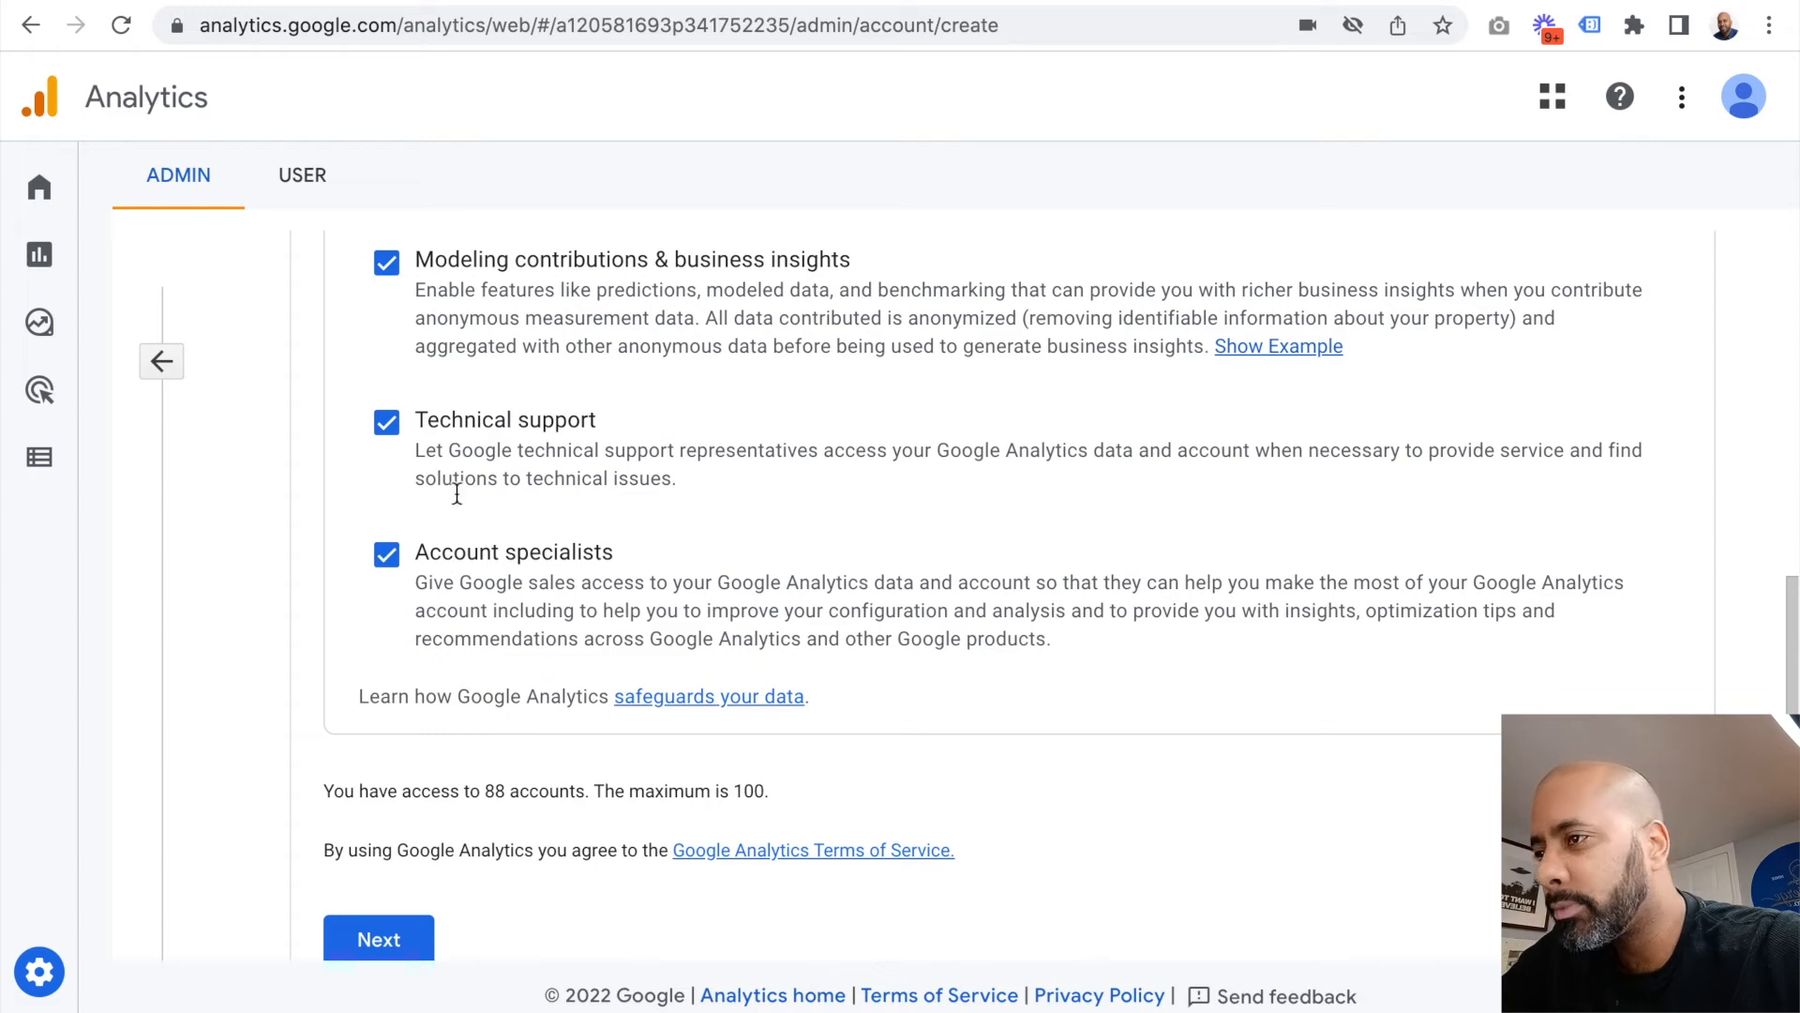
scroll(549, 673, down, 2)
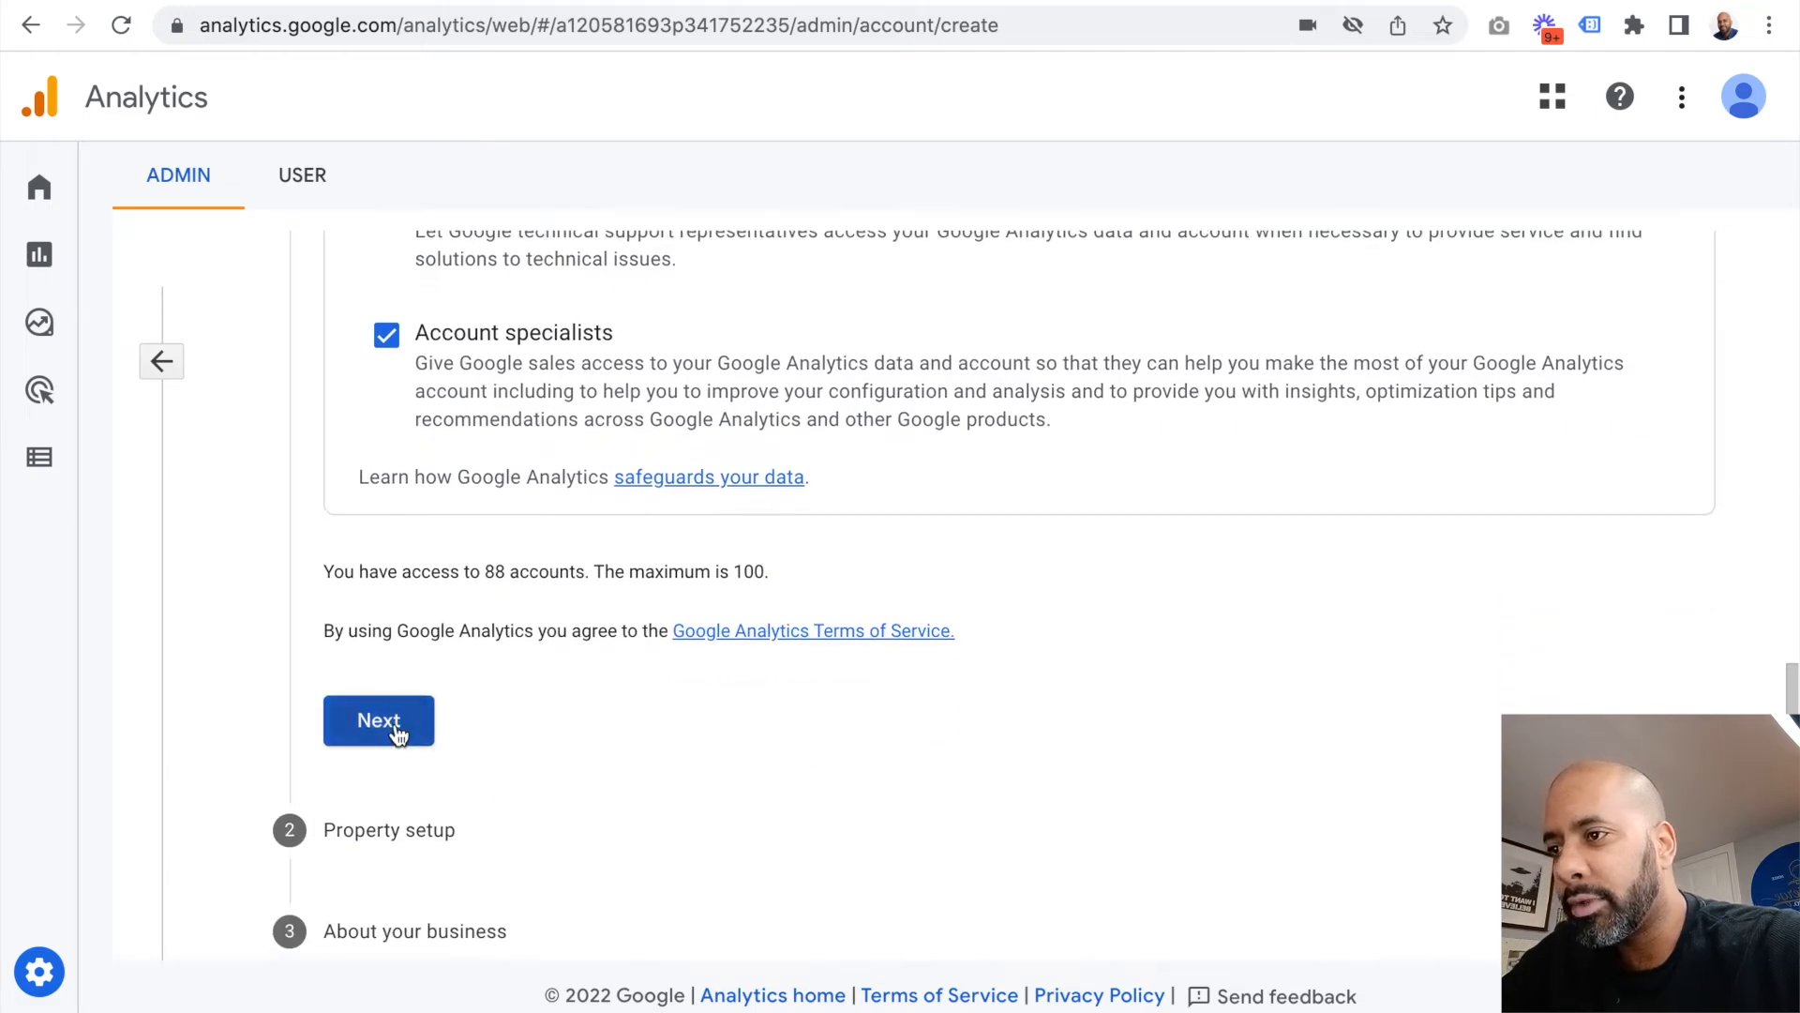
click(398, 732)
Step: Name the new property Players Website
scroll(664, 399, up, 2)
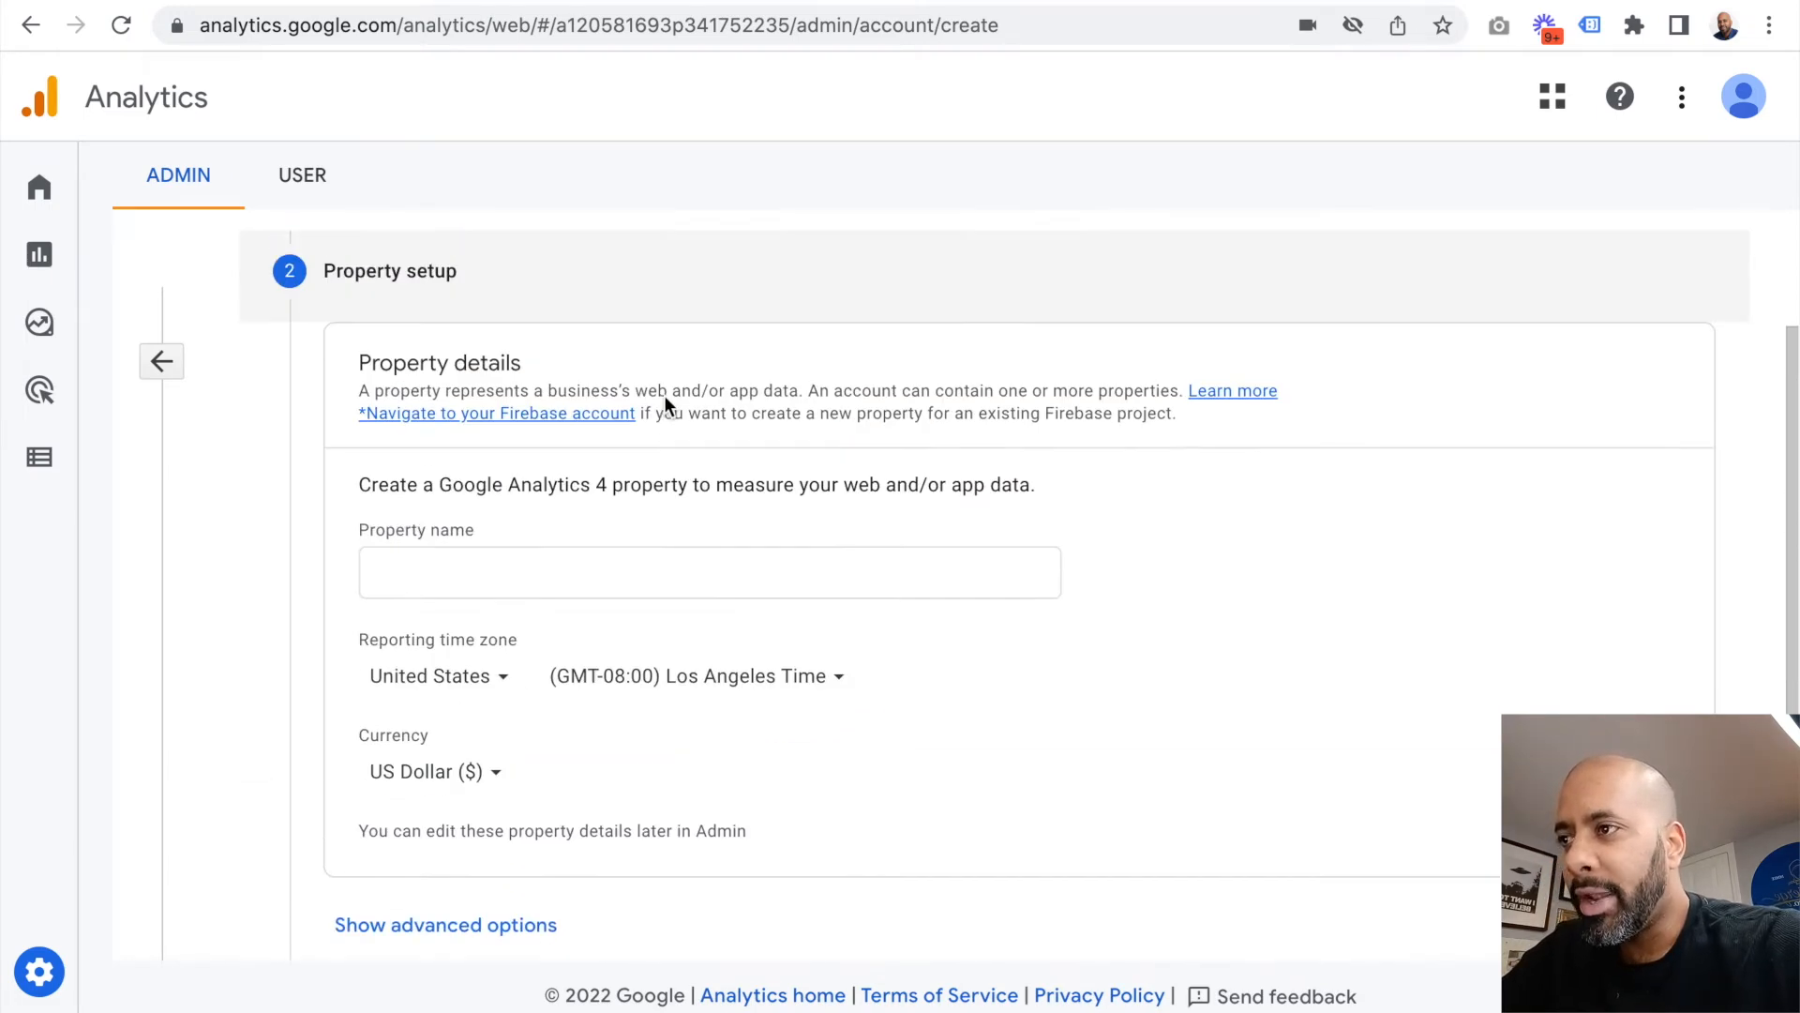
scroll(664, 396, down, 1)
click(666, 527)
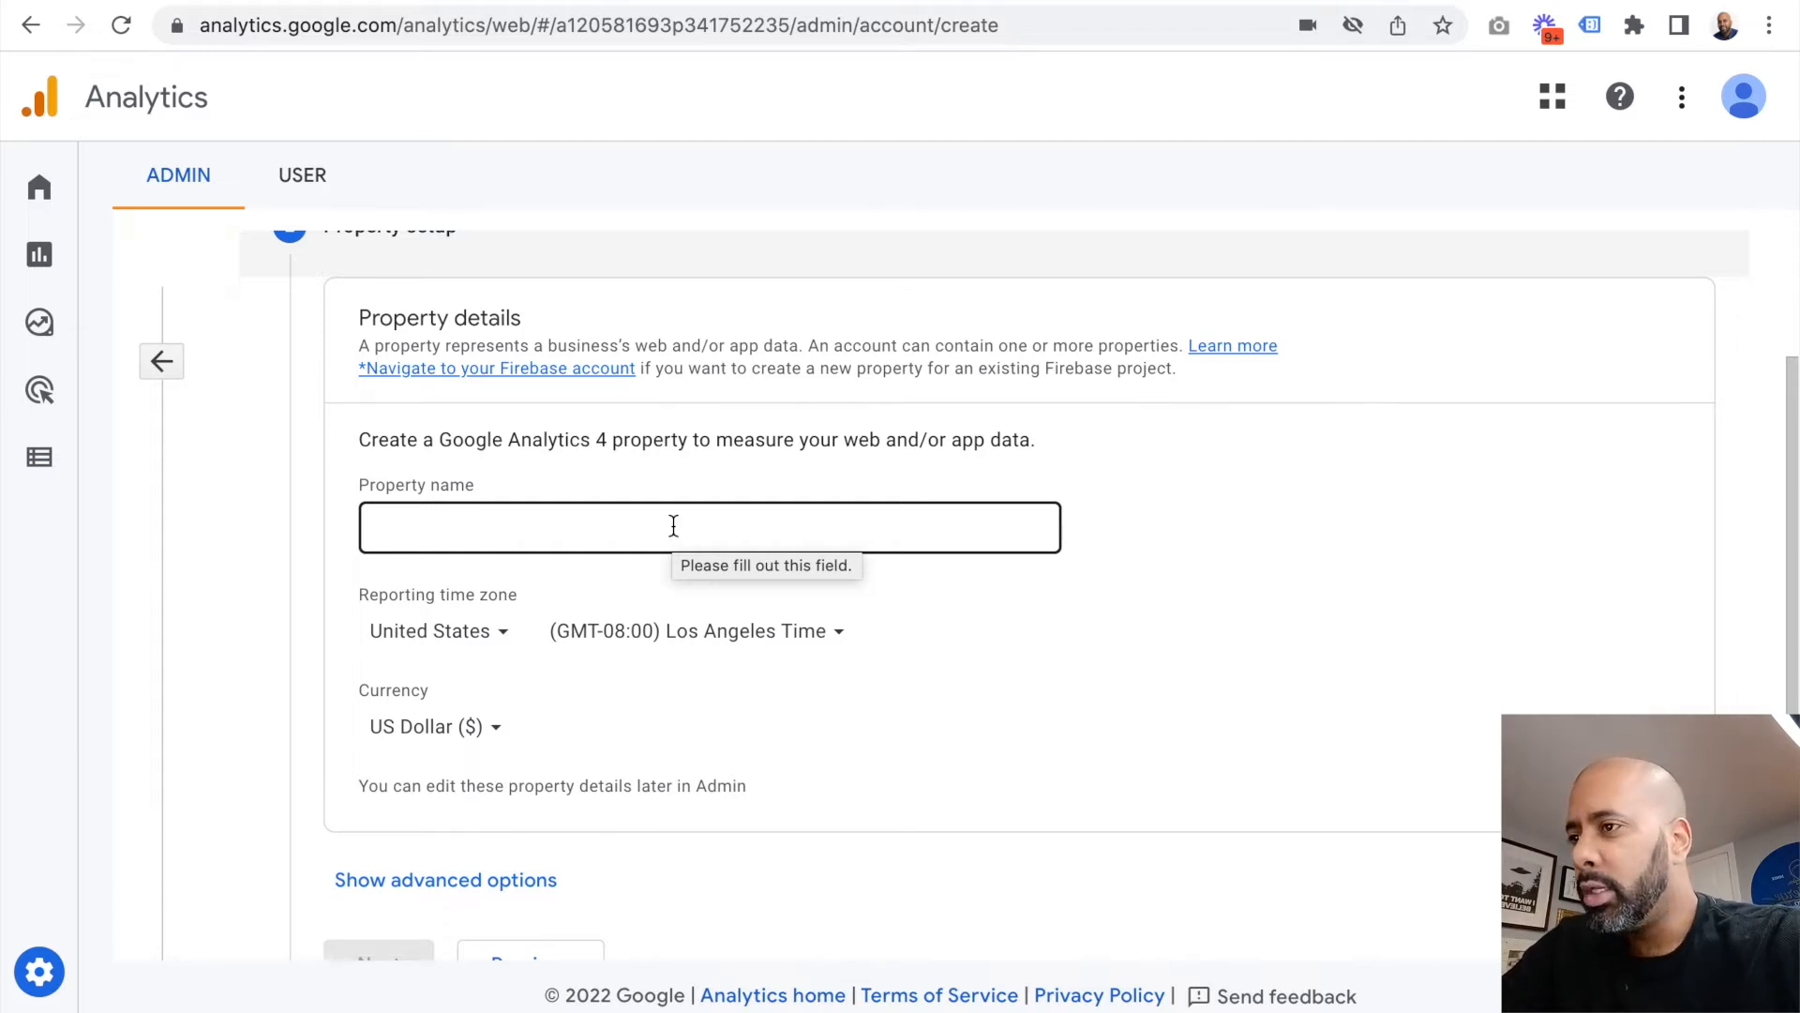
click(673, 523)
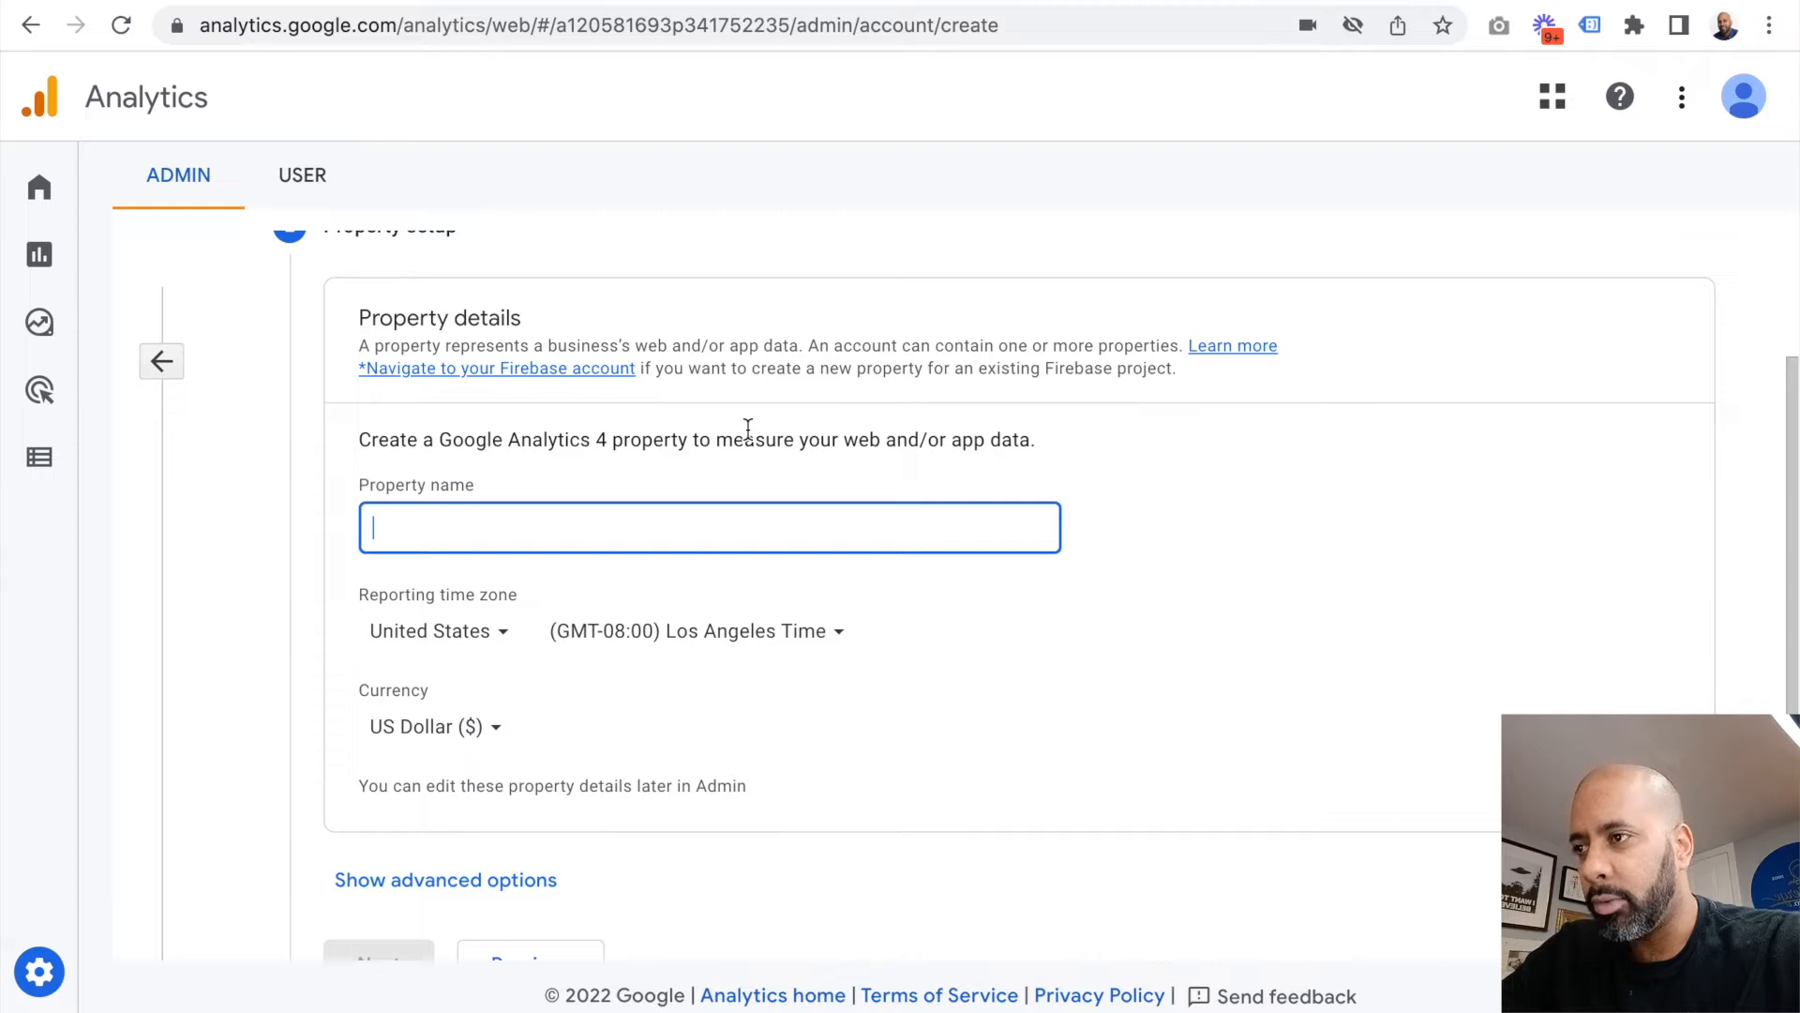
text(PlayersW)
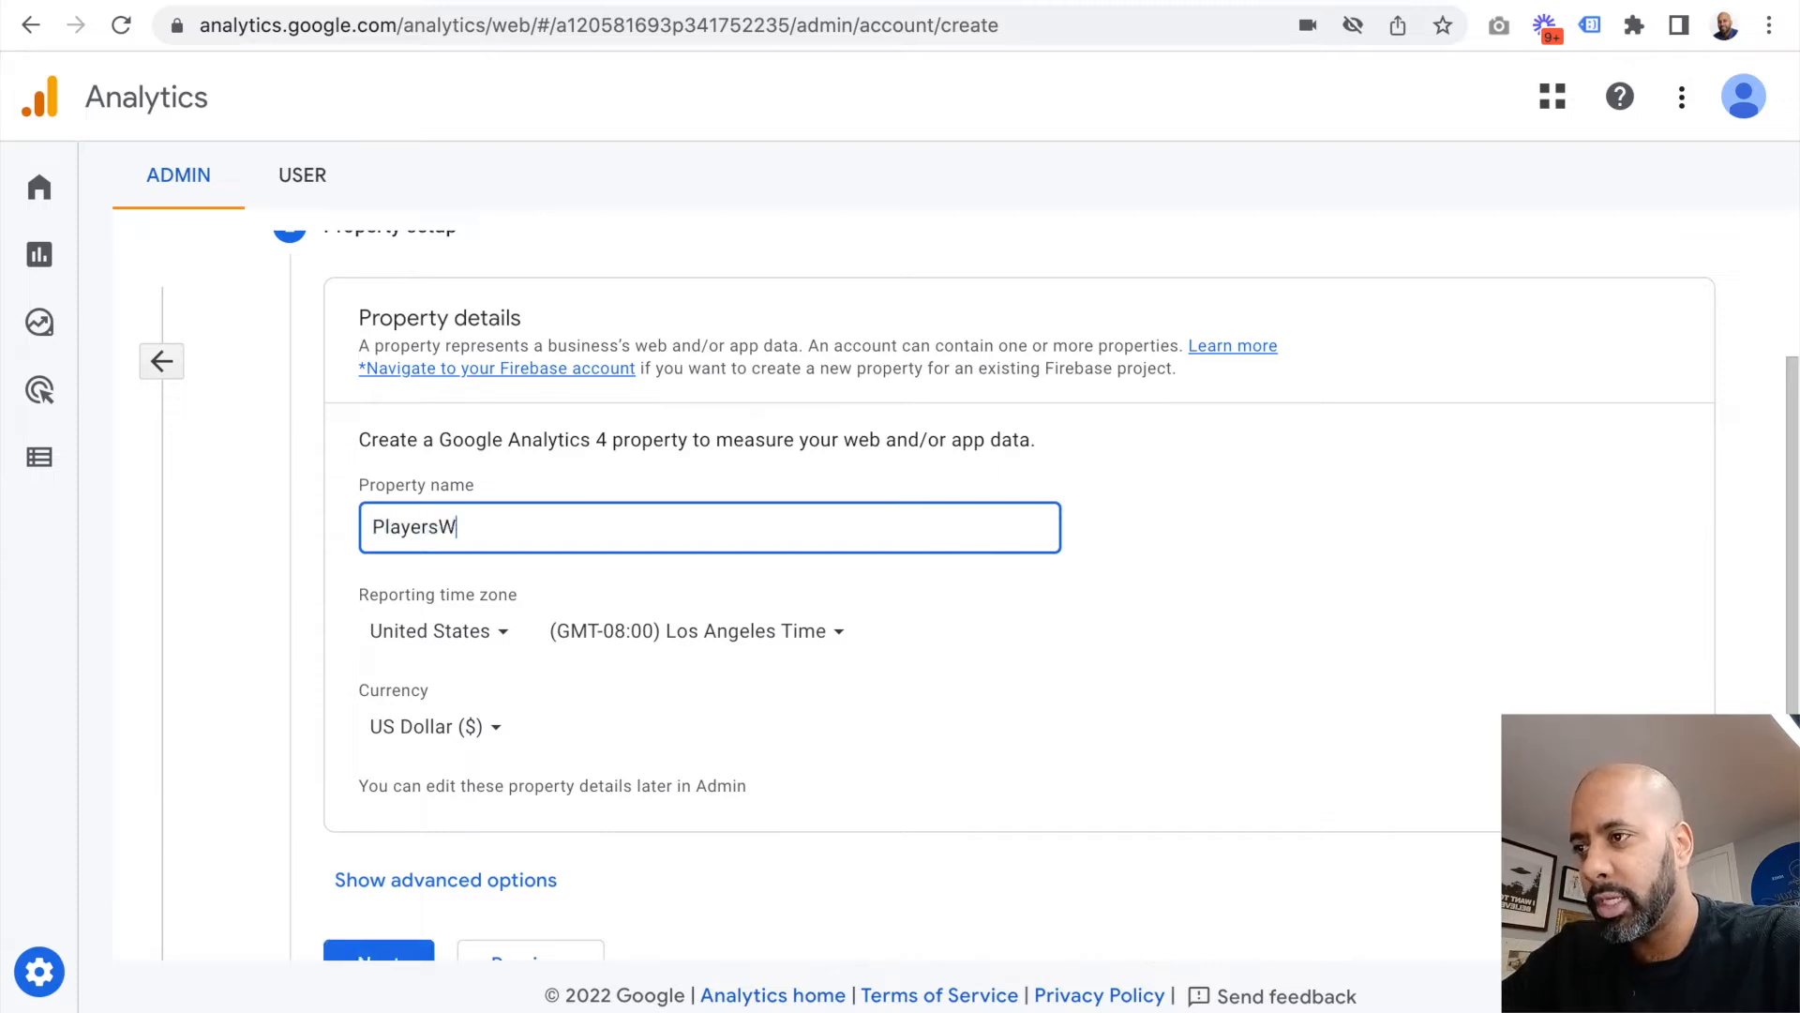
key(BackSpace)
text(Website)
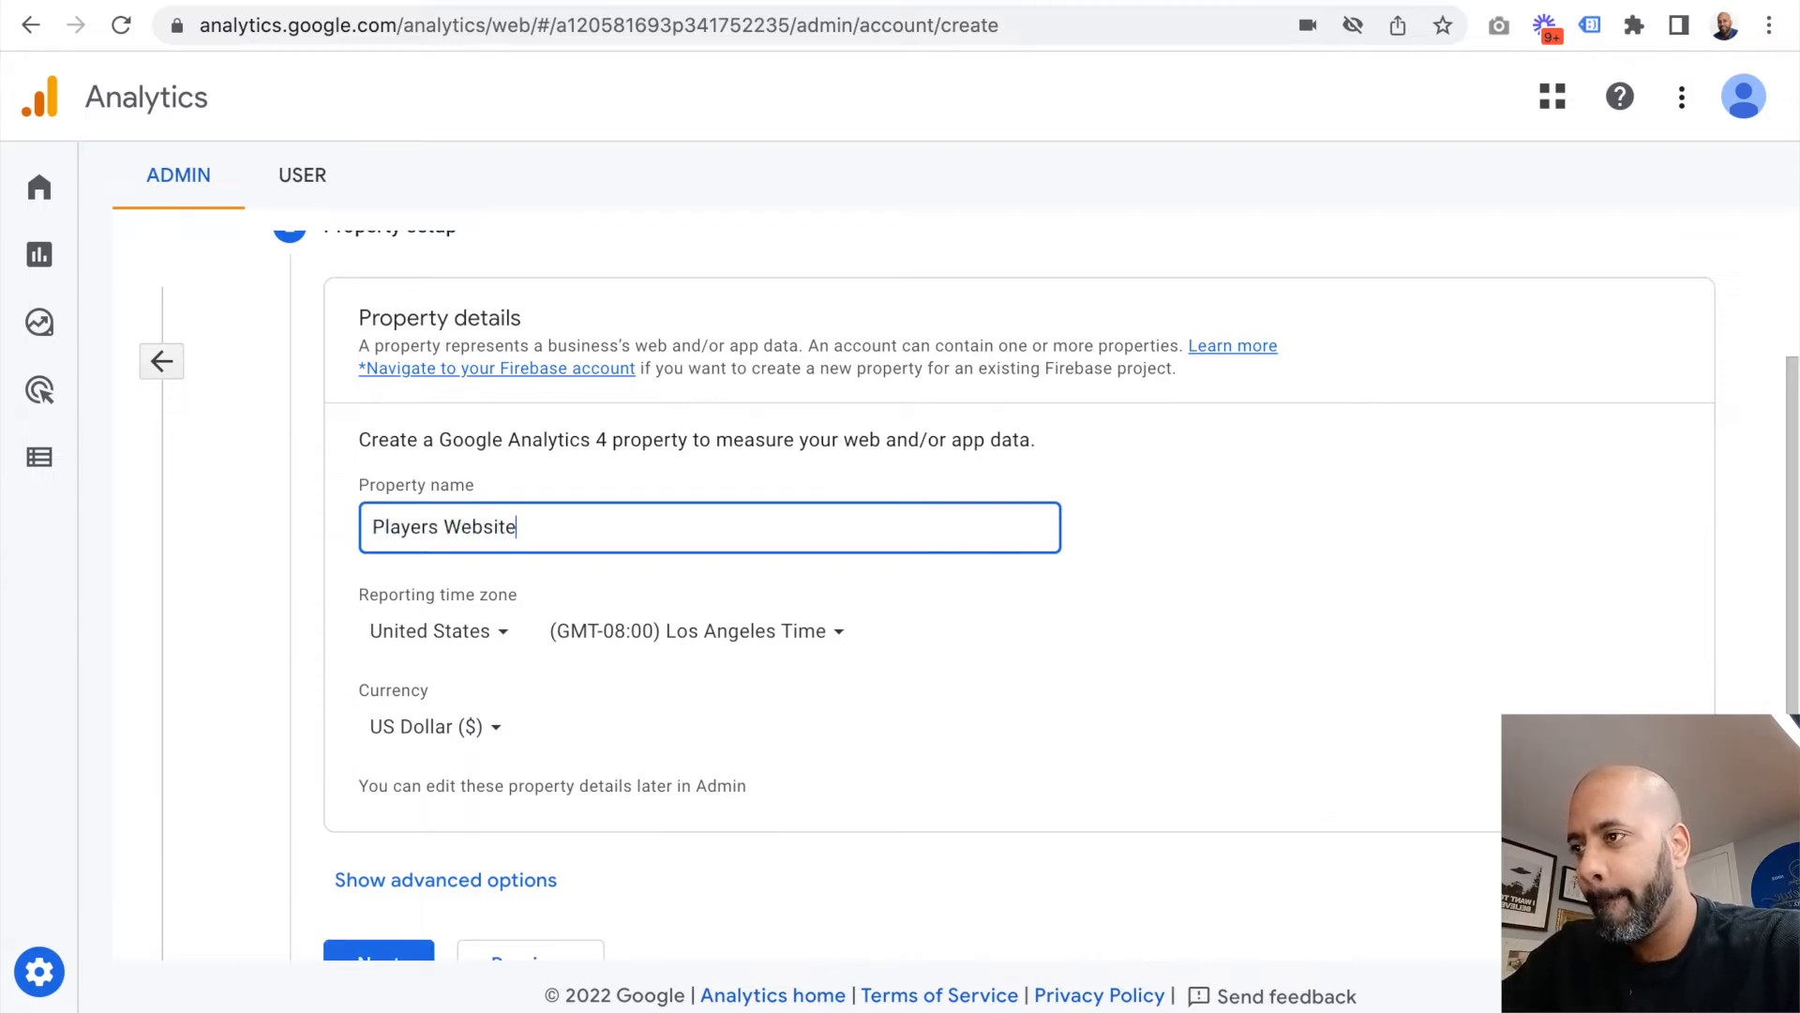
Step: Set the property's reporting time zone to (GMT-07:00) Denver Time and continue to the business information
click(722, 645)
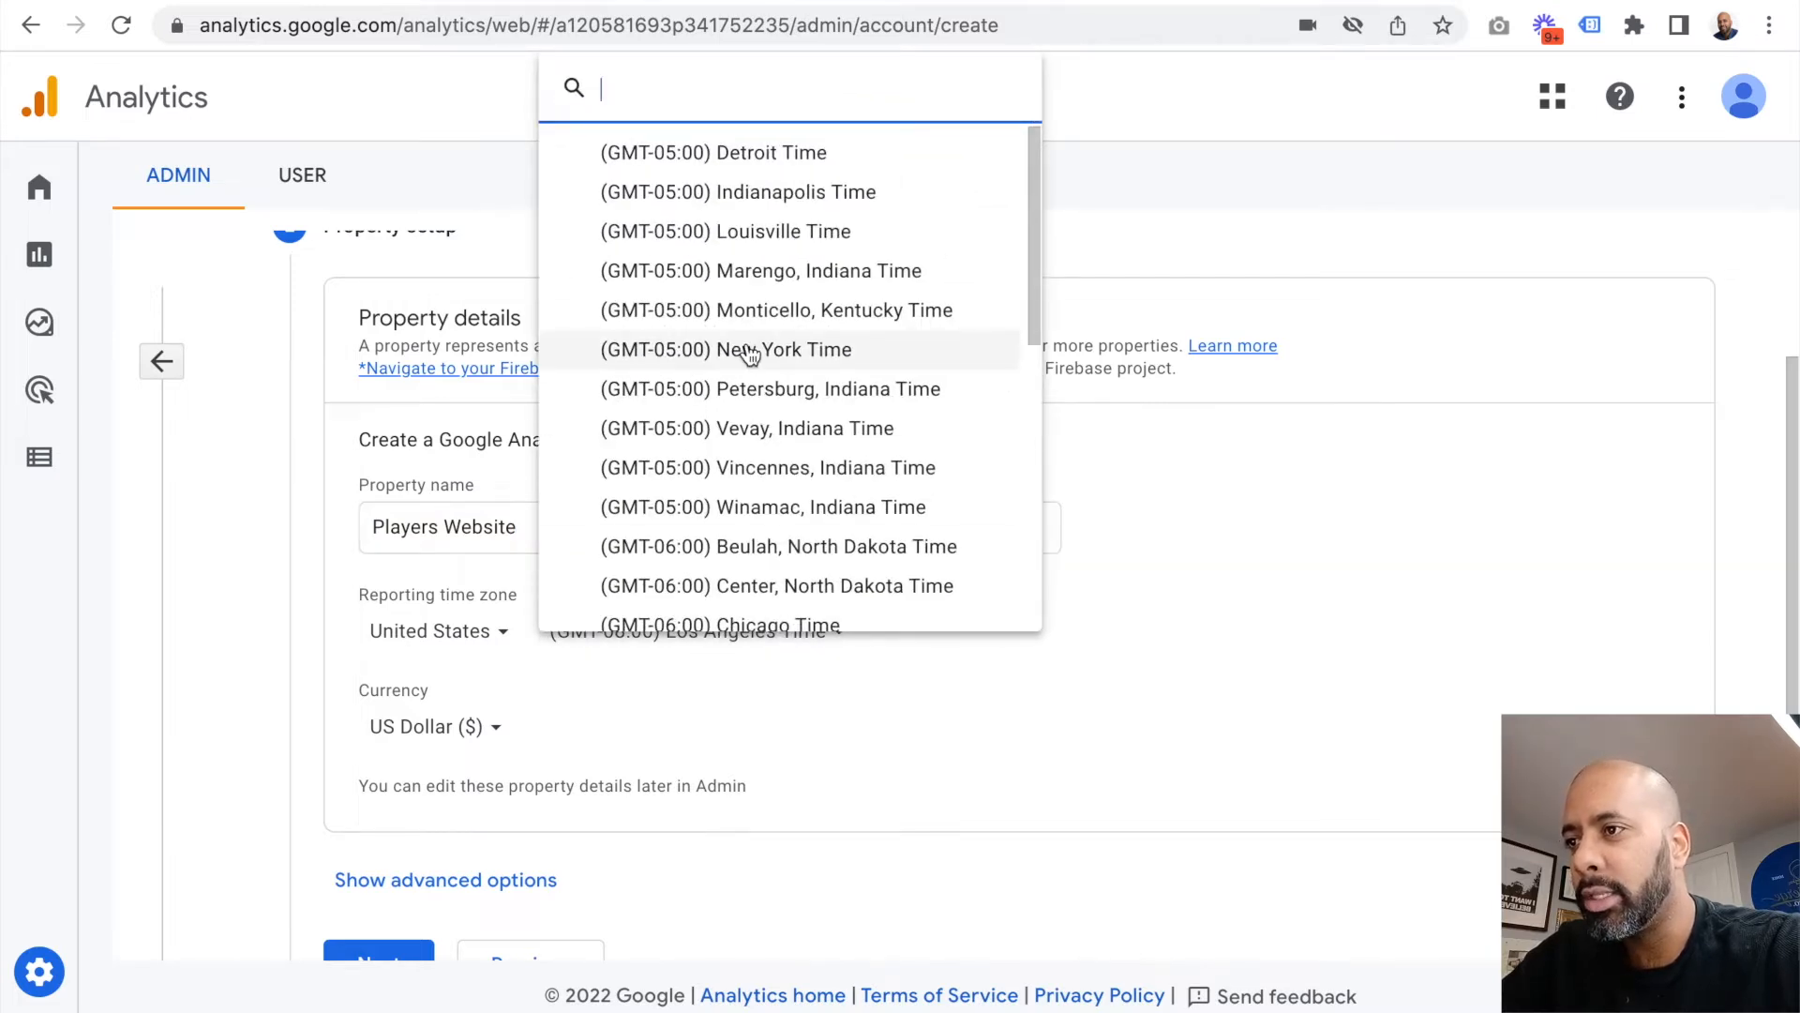
scroll(749, 355, down, 1)
scroll(749, 355, up, 1)
text(e)
key(BackSpace)
text(denver)
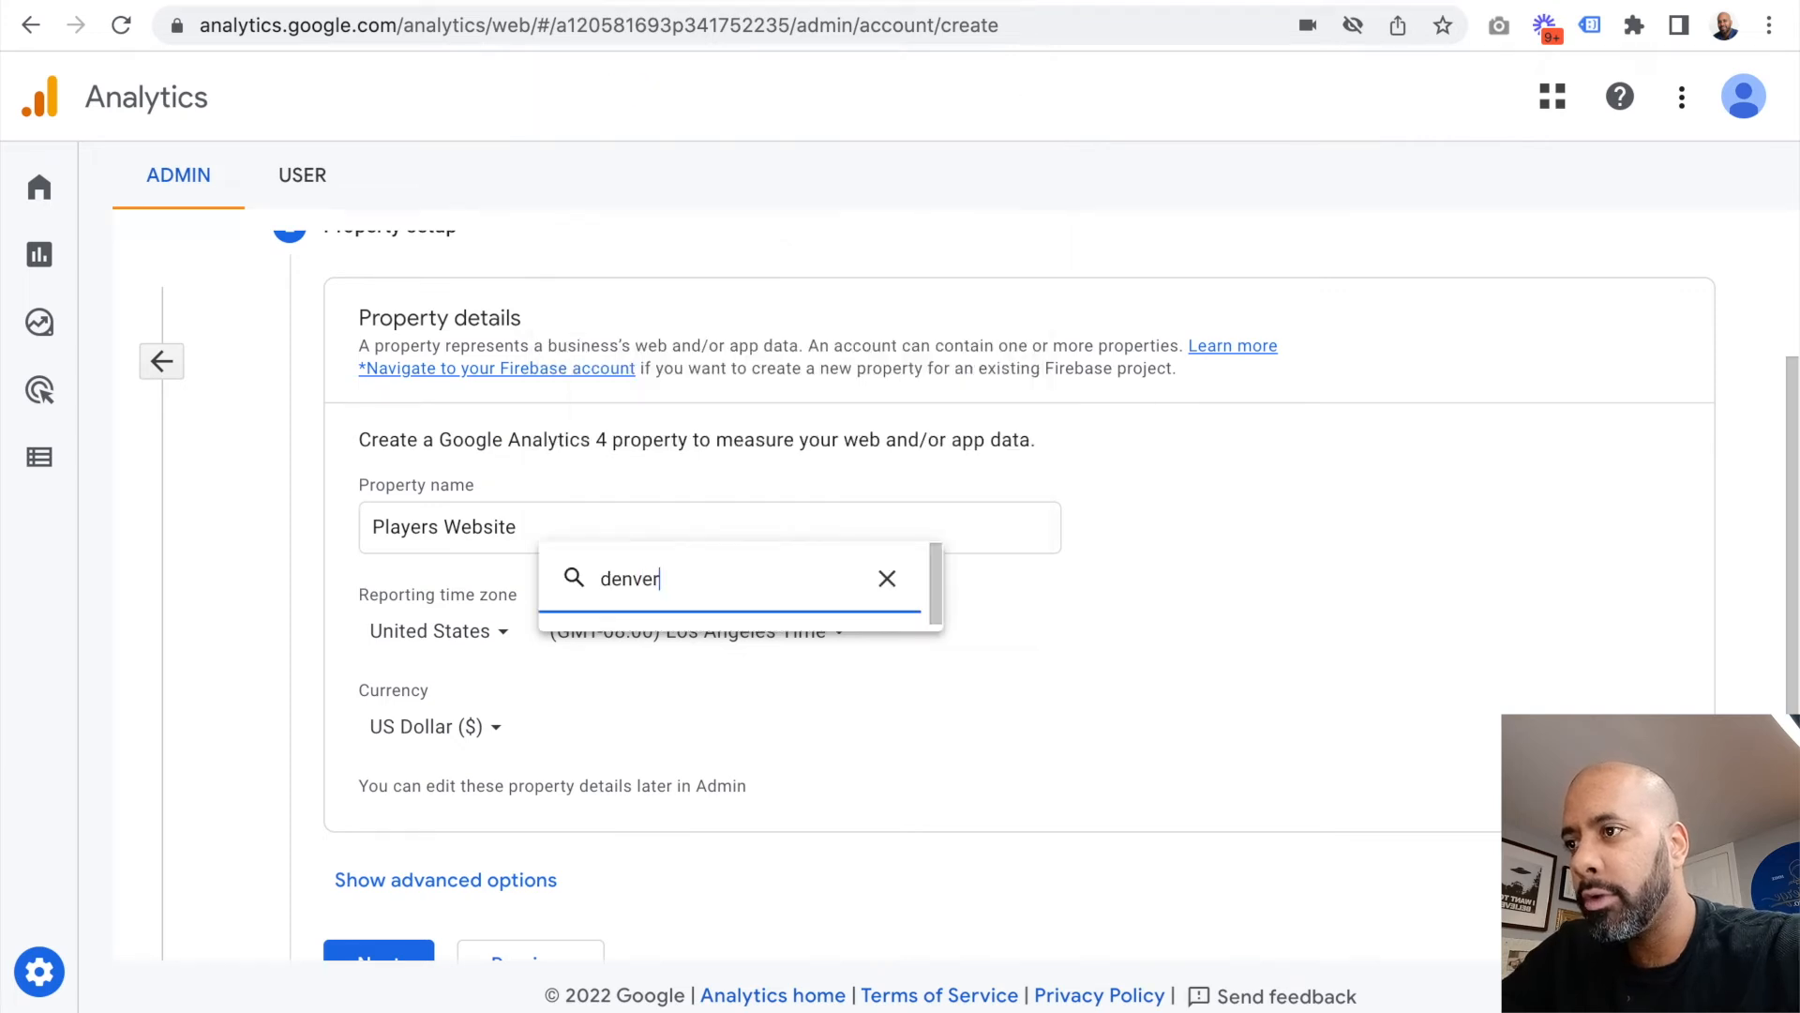
click(736, 576)
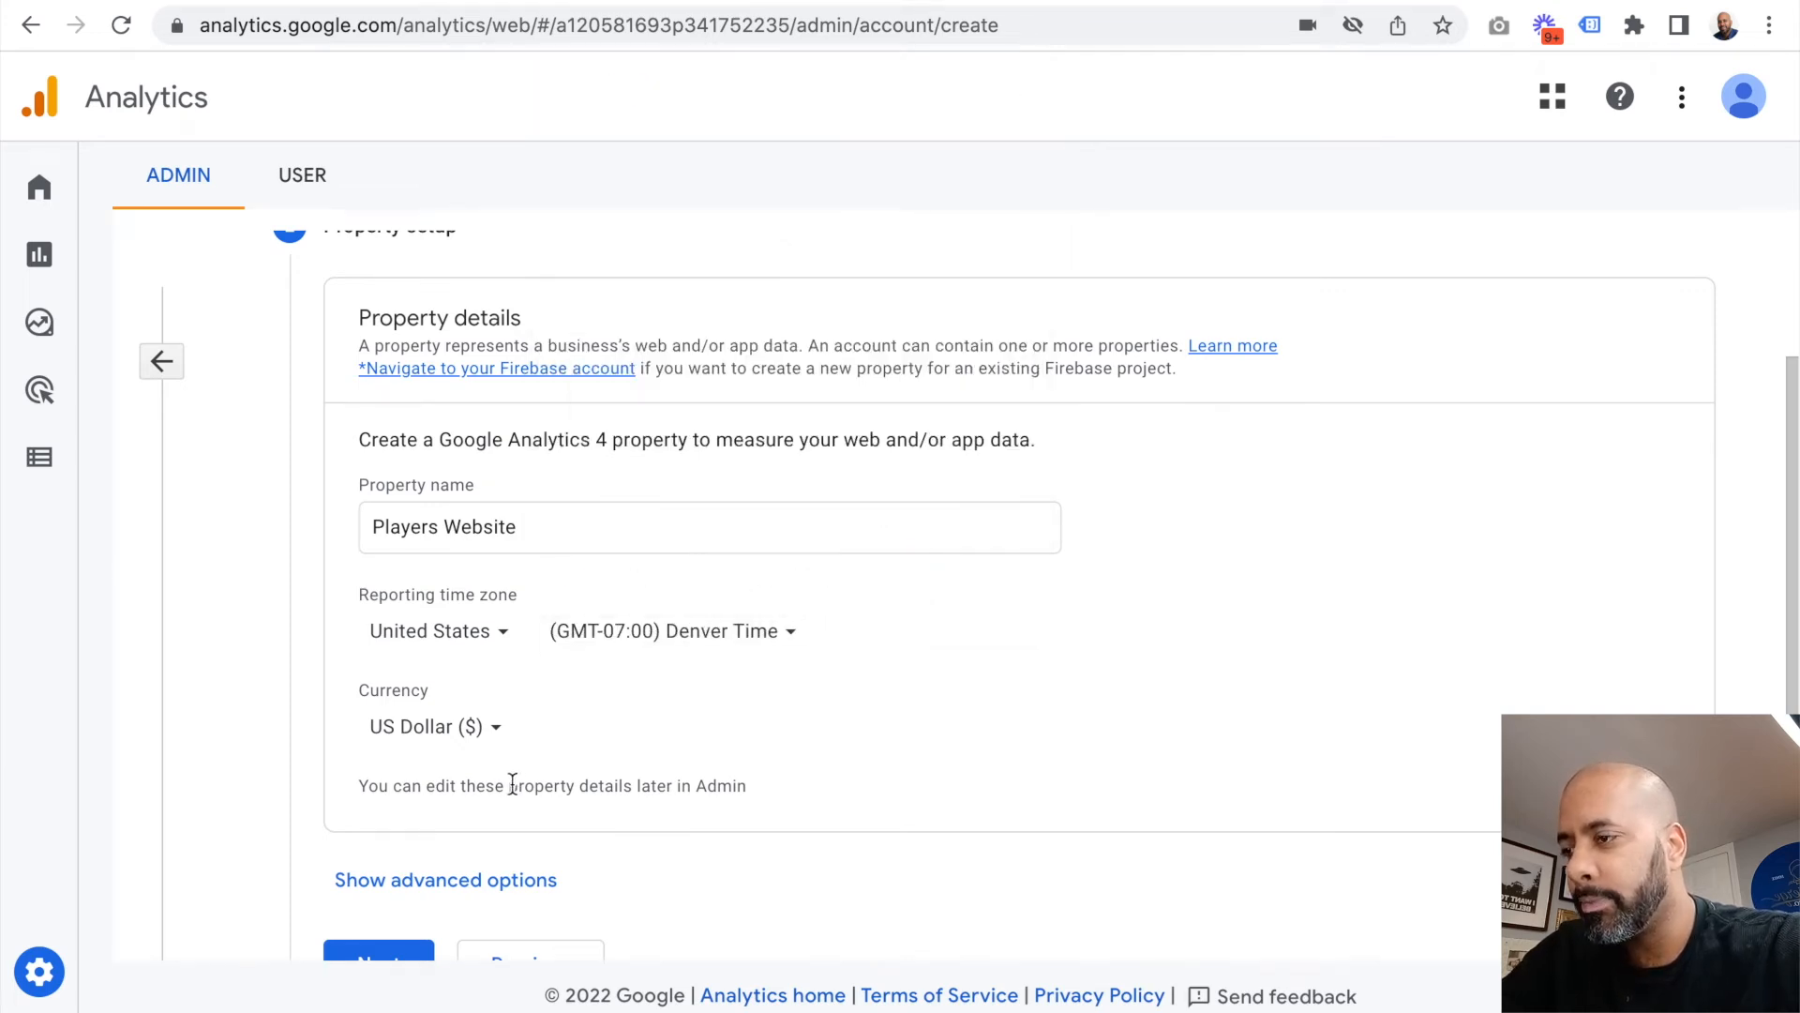
scroll(488, 783, down, 1)
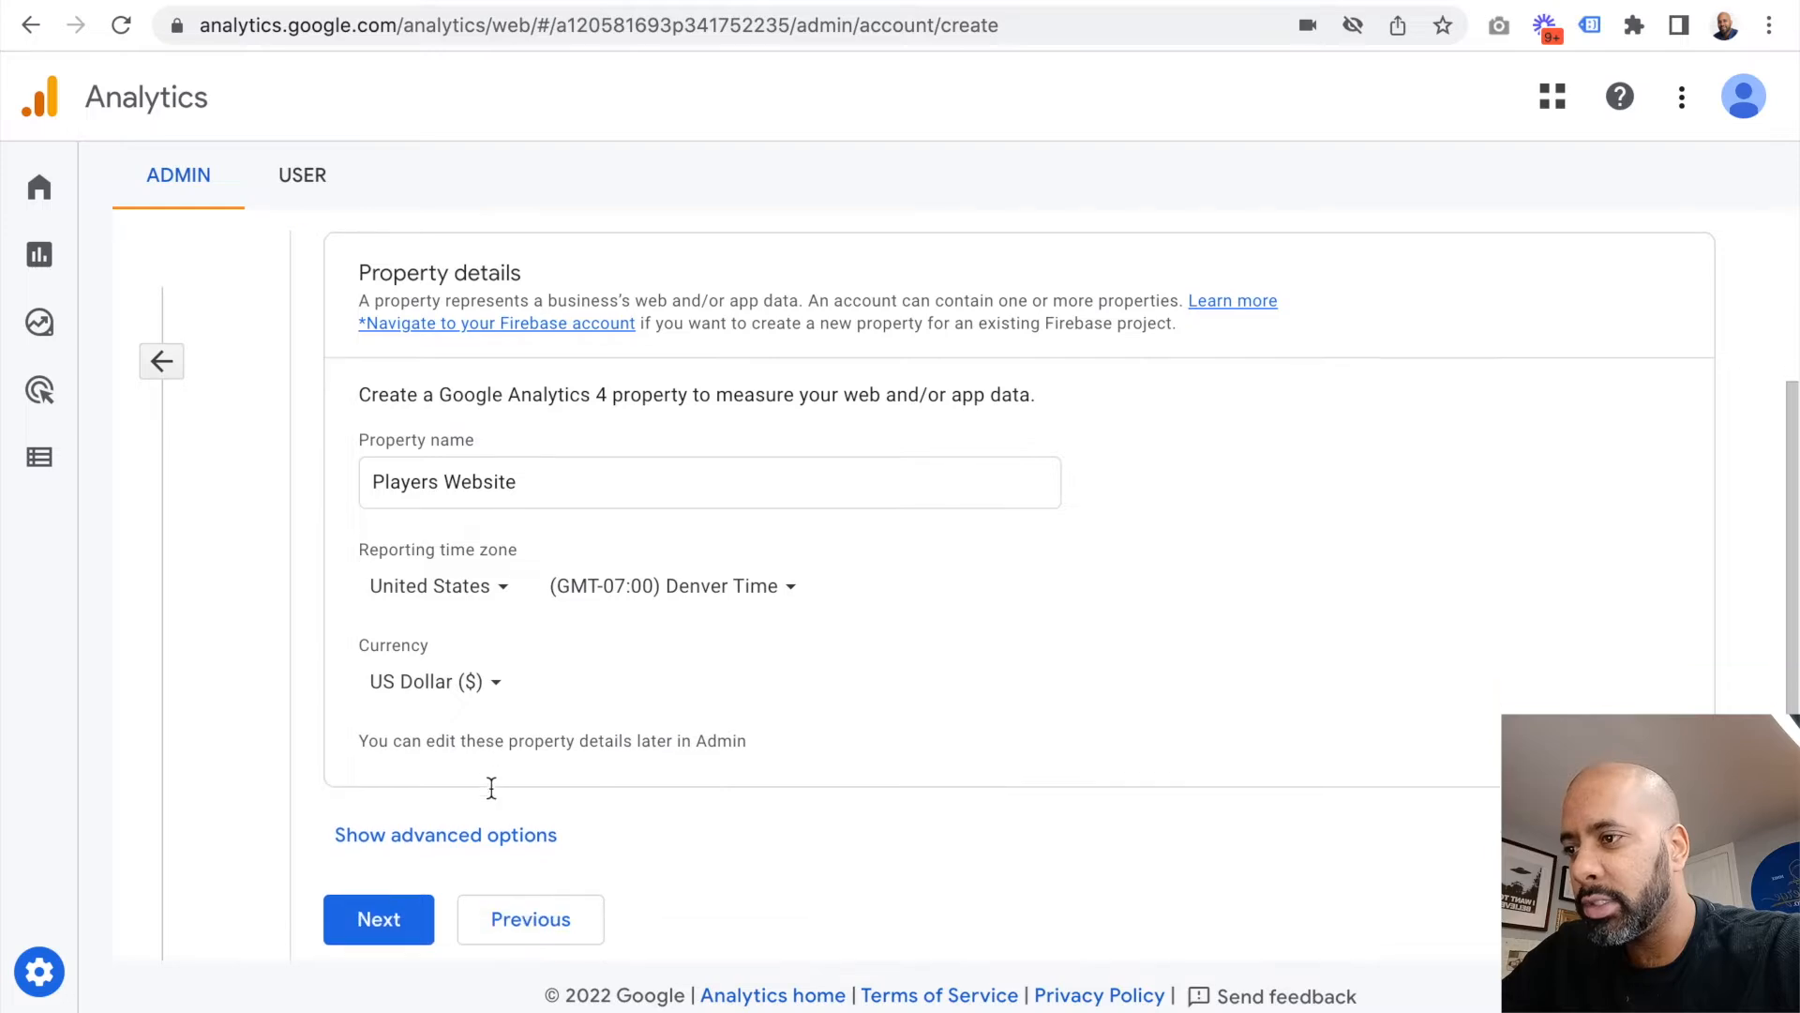
click(397, 903)
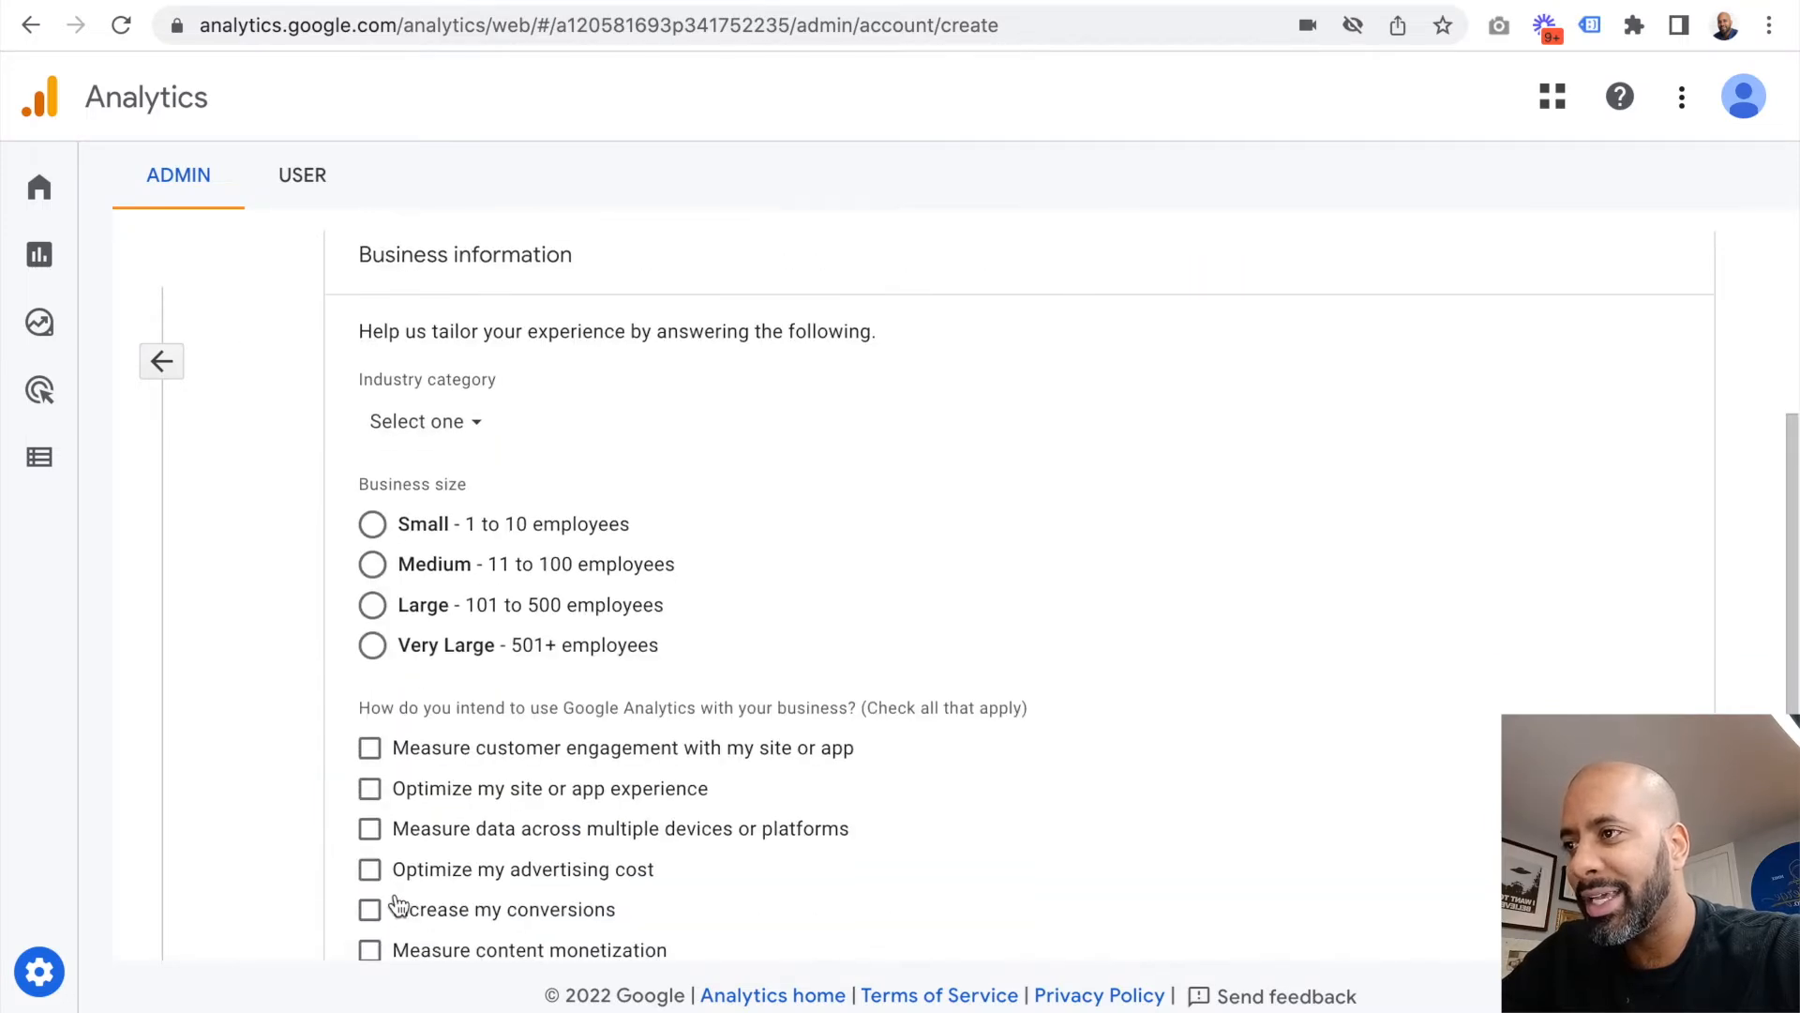
Step: Set the industry to Food & Drink, the business size to Medium and the intended use to measuring customer engagement
click(440, 424)
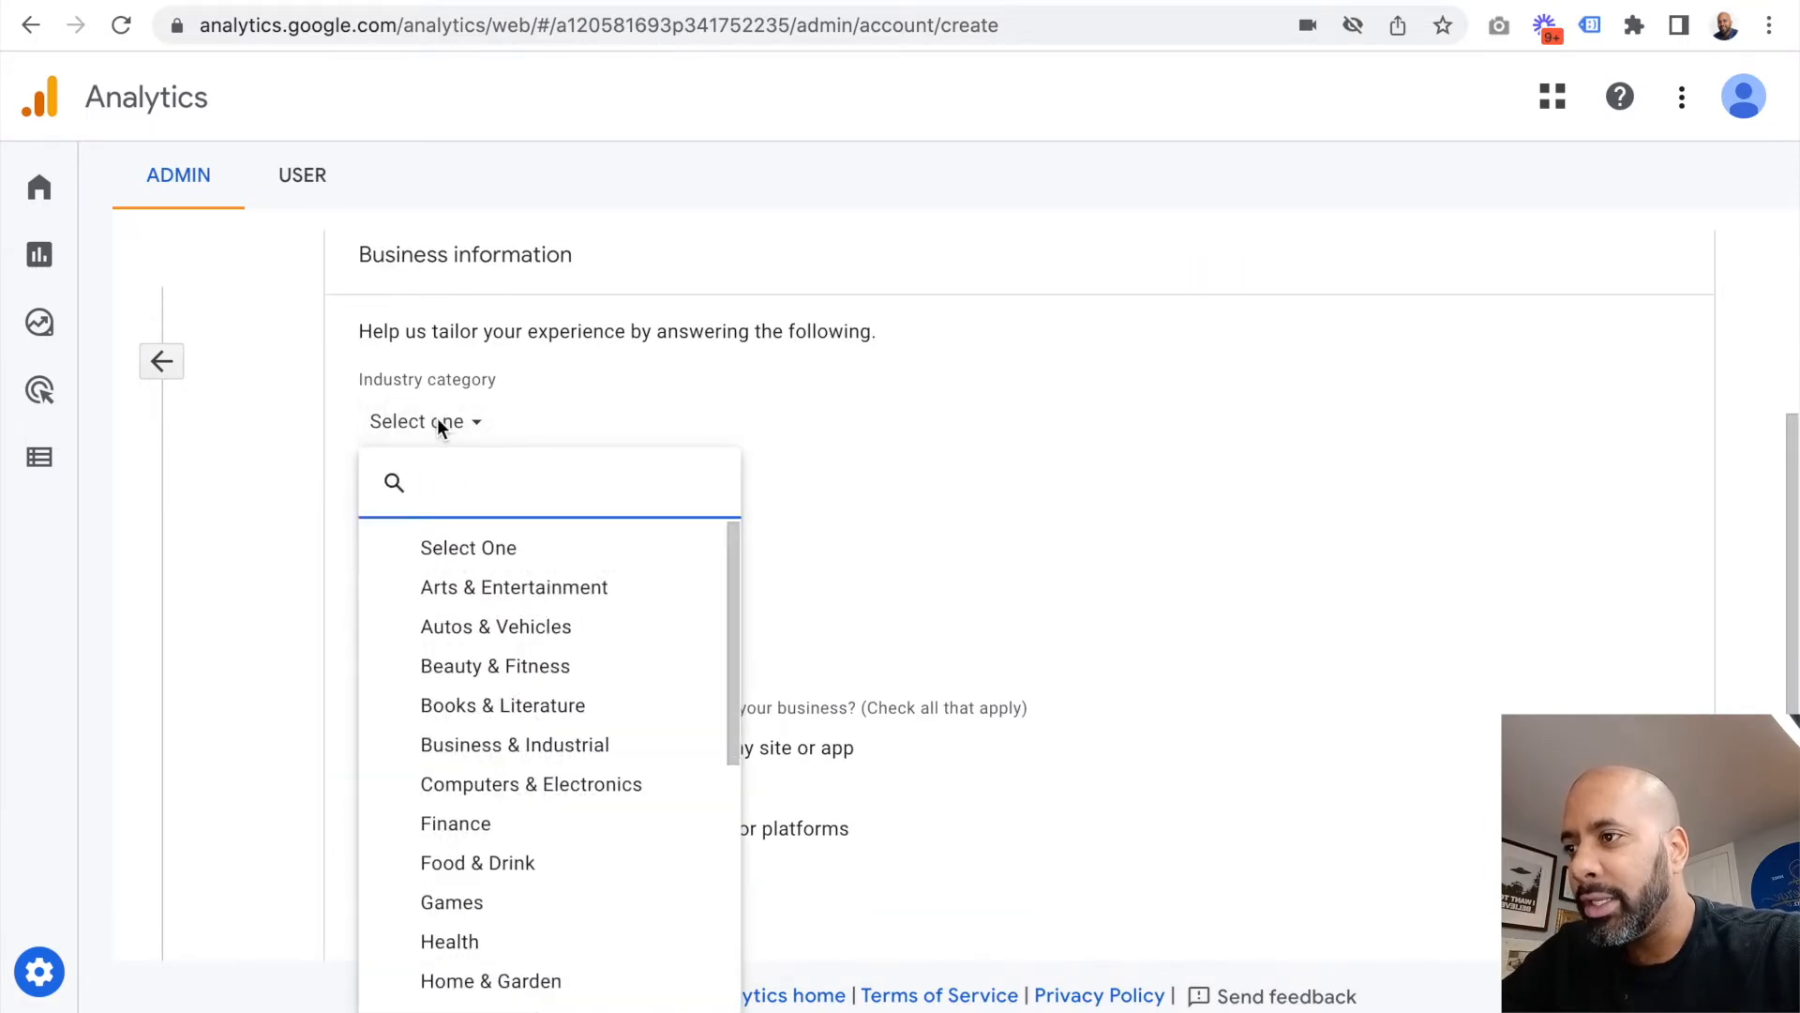
click(483, 860)
click(523, 572)
scroll(526, 581, down, 3)
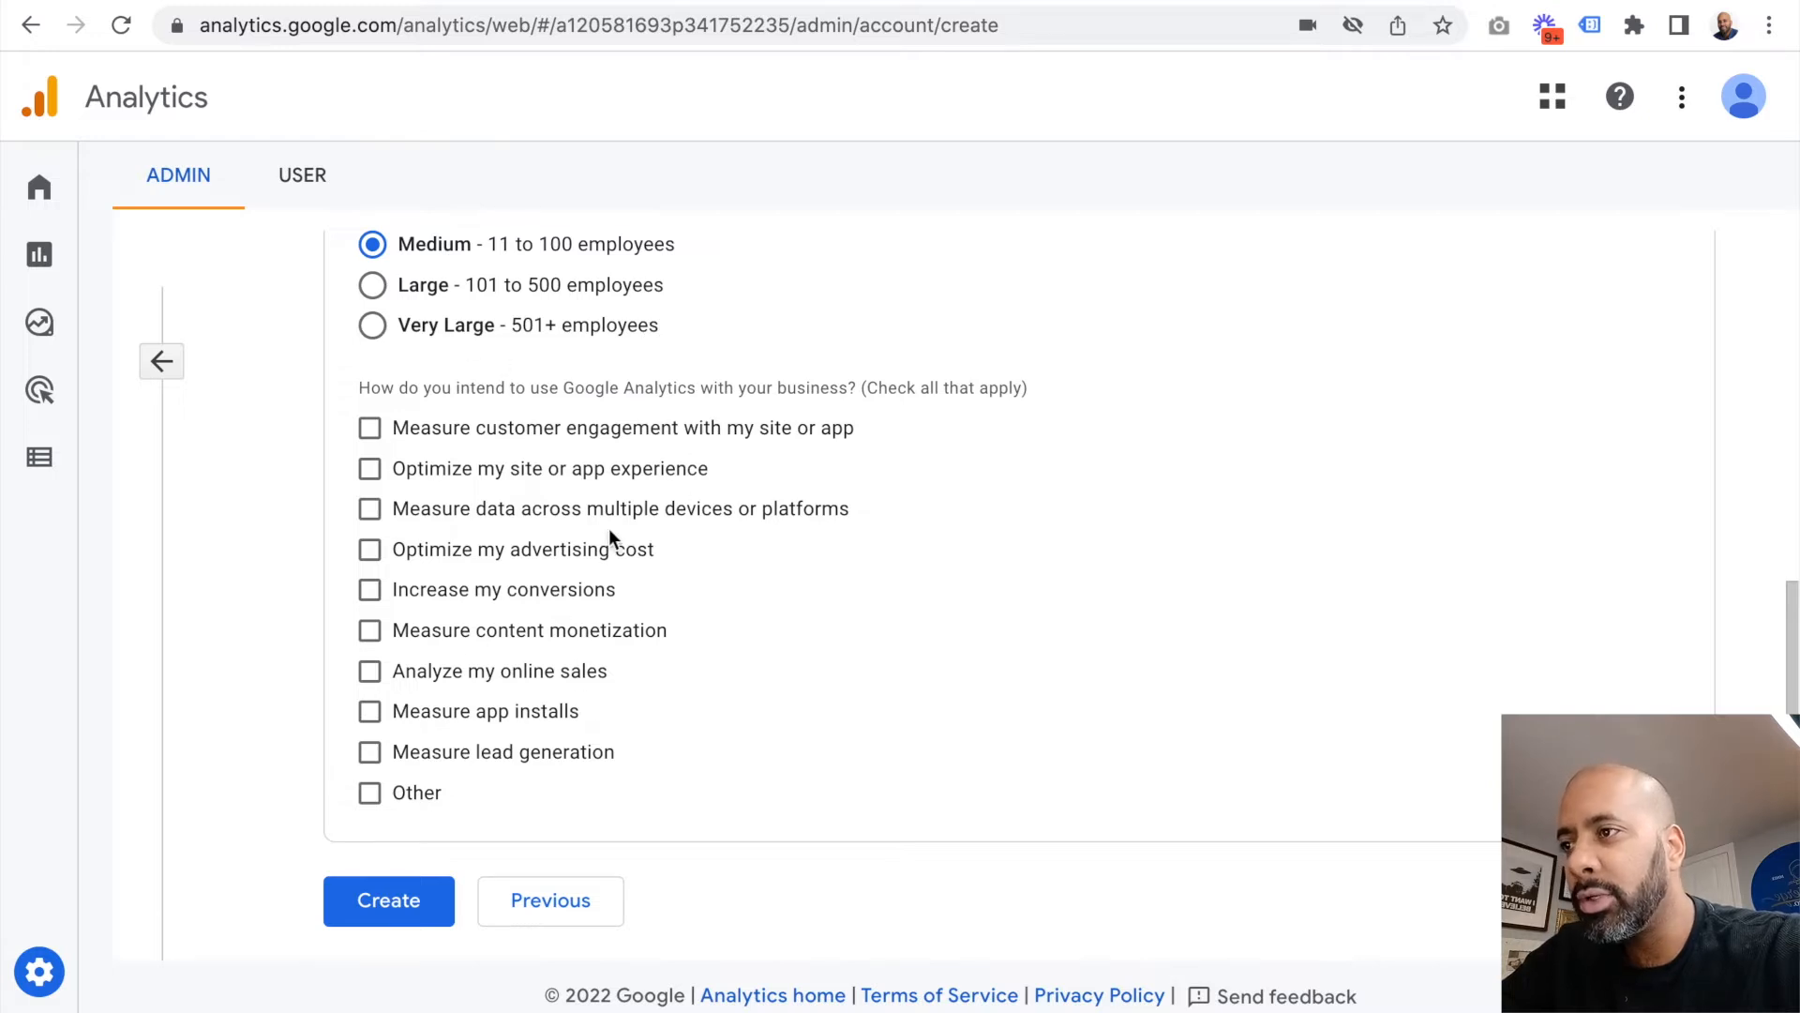
click(442, 429)
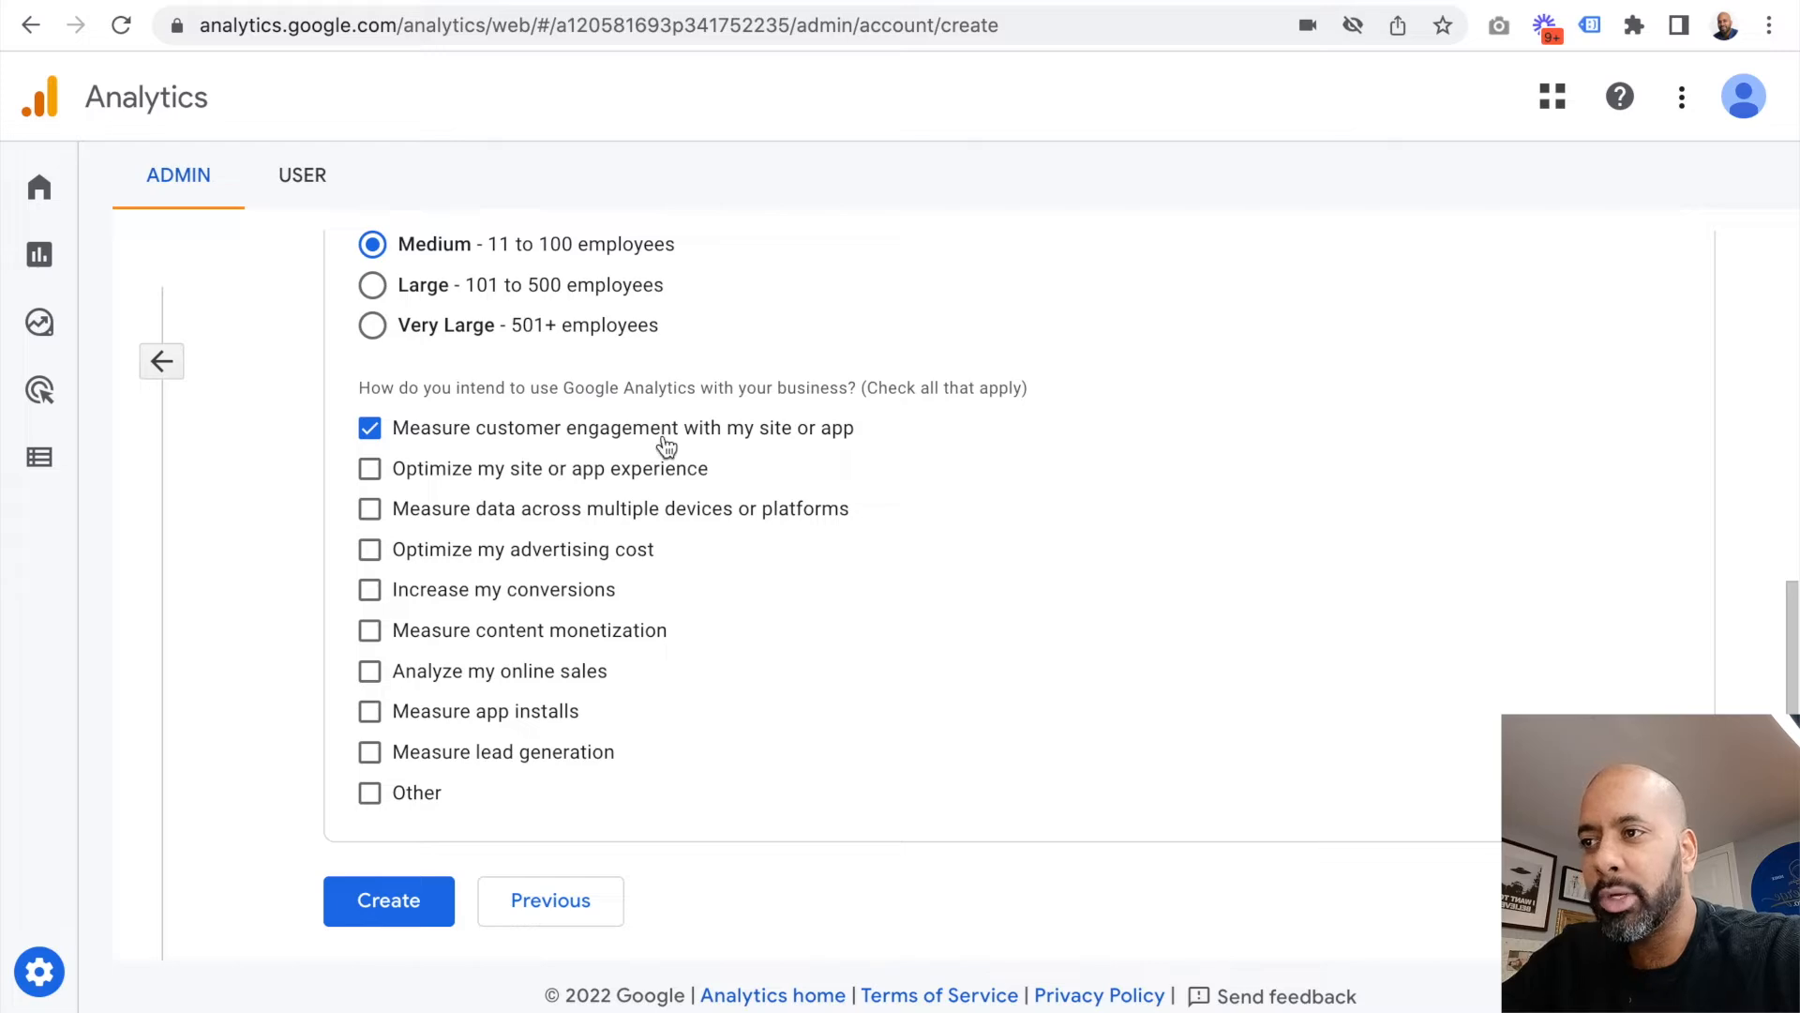
Step: Create the account and accept the United States Terms of Service together with the GDPR Data Processing Terms
click(400, 909)
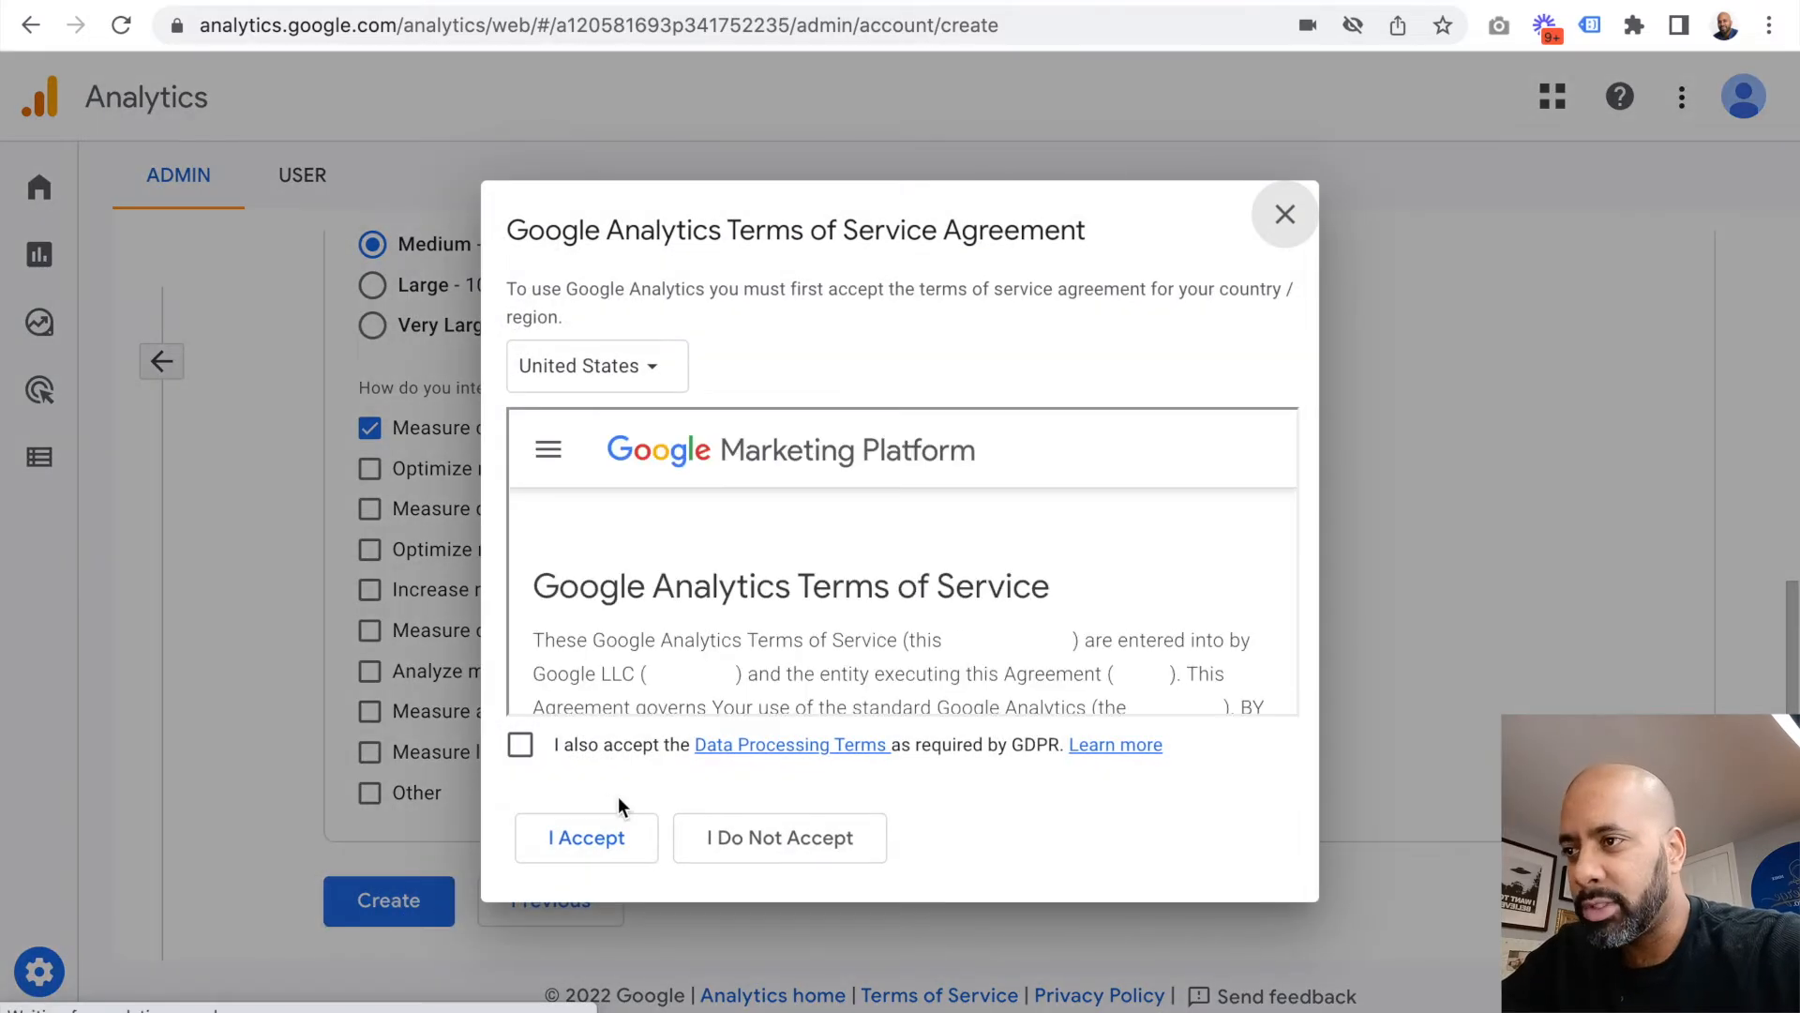
click(519, 747)
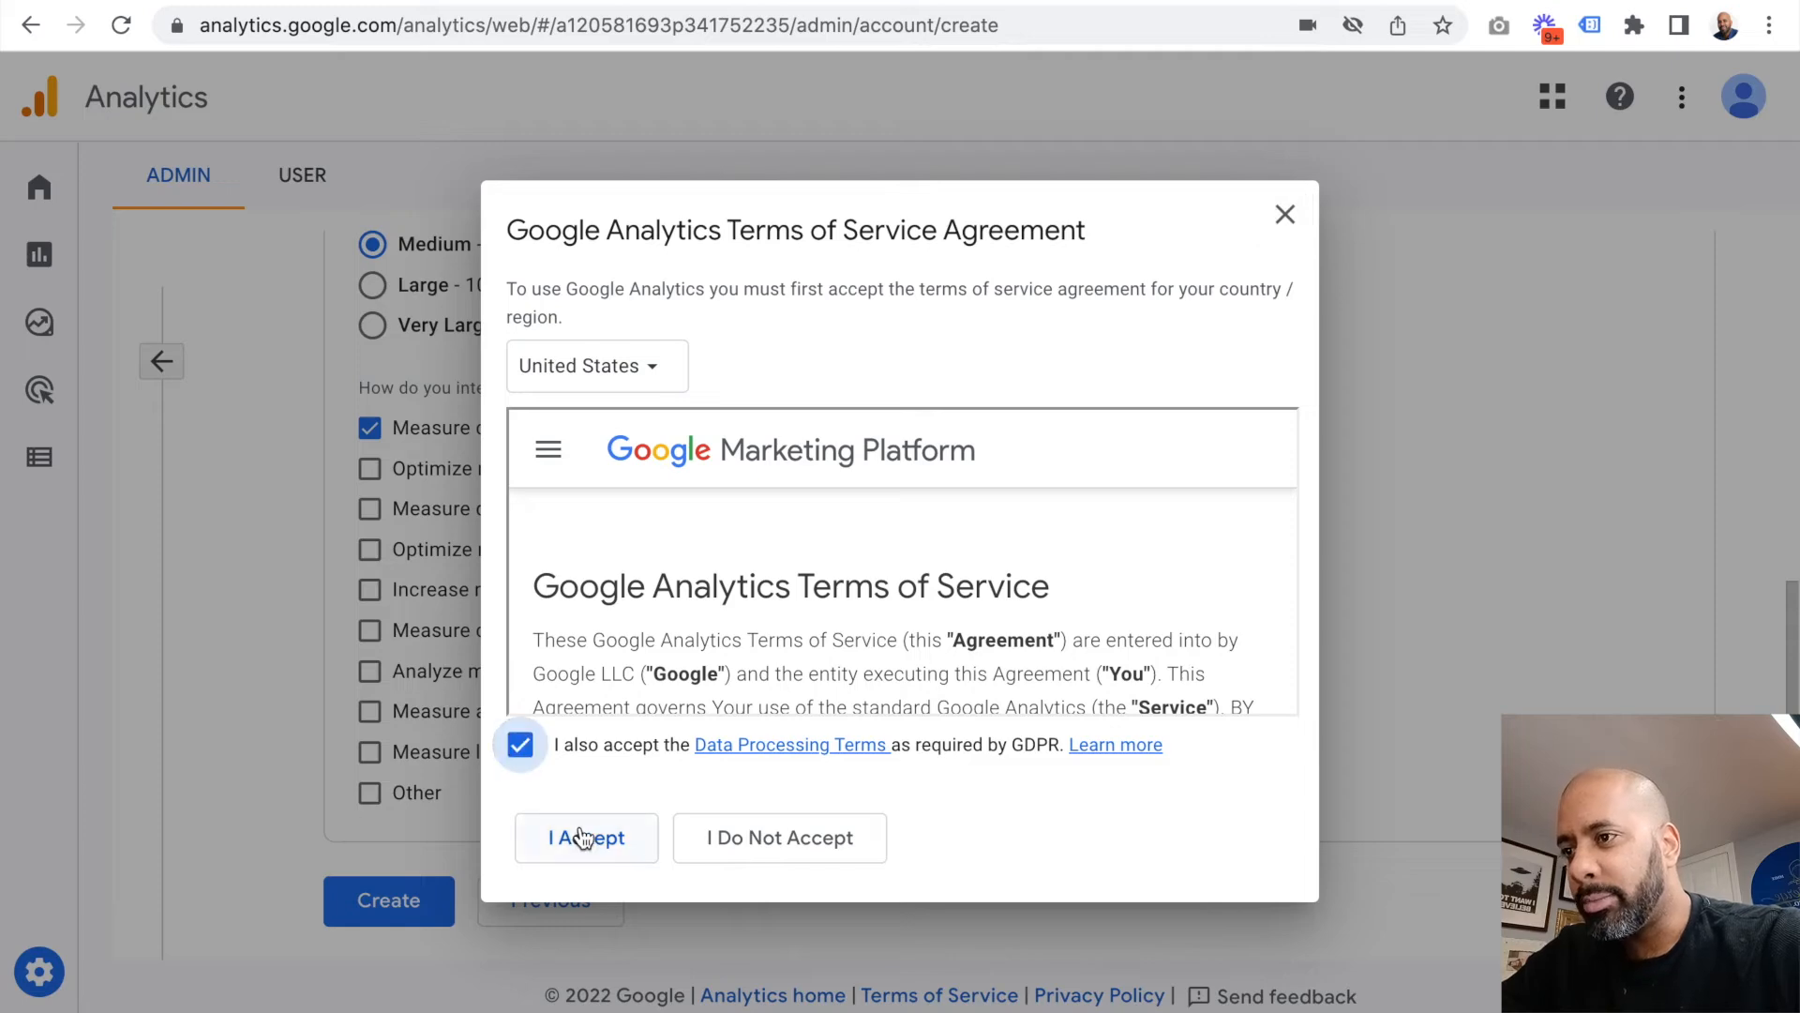
click(591, 844)
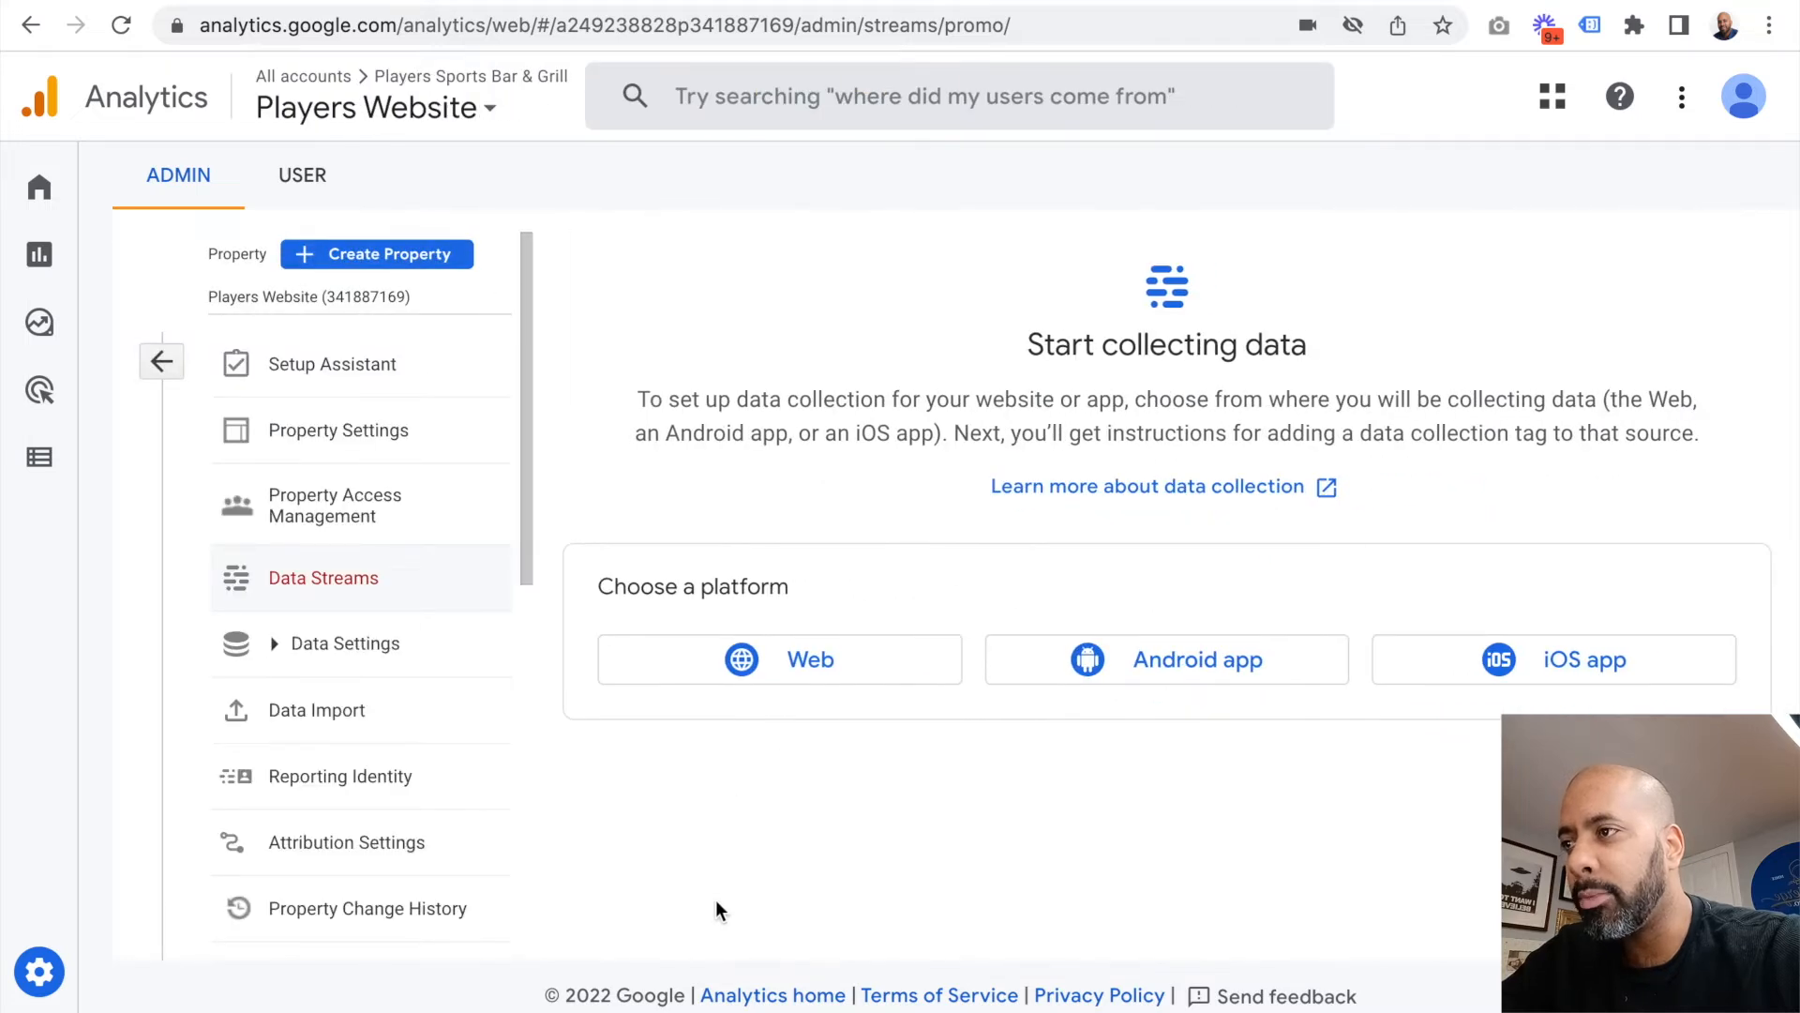
click(328, 368)
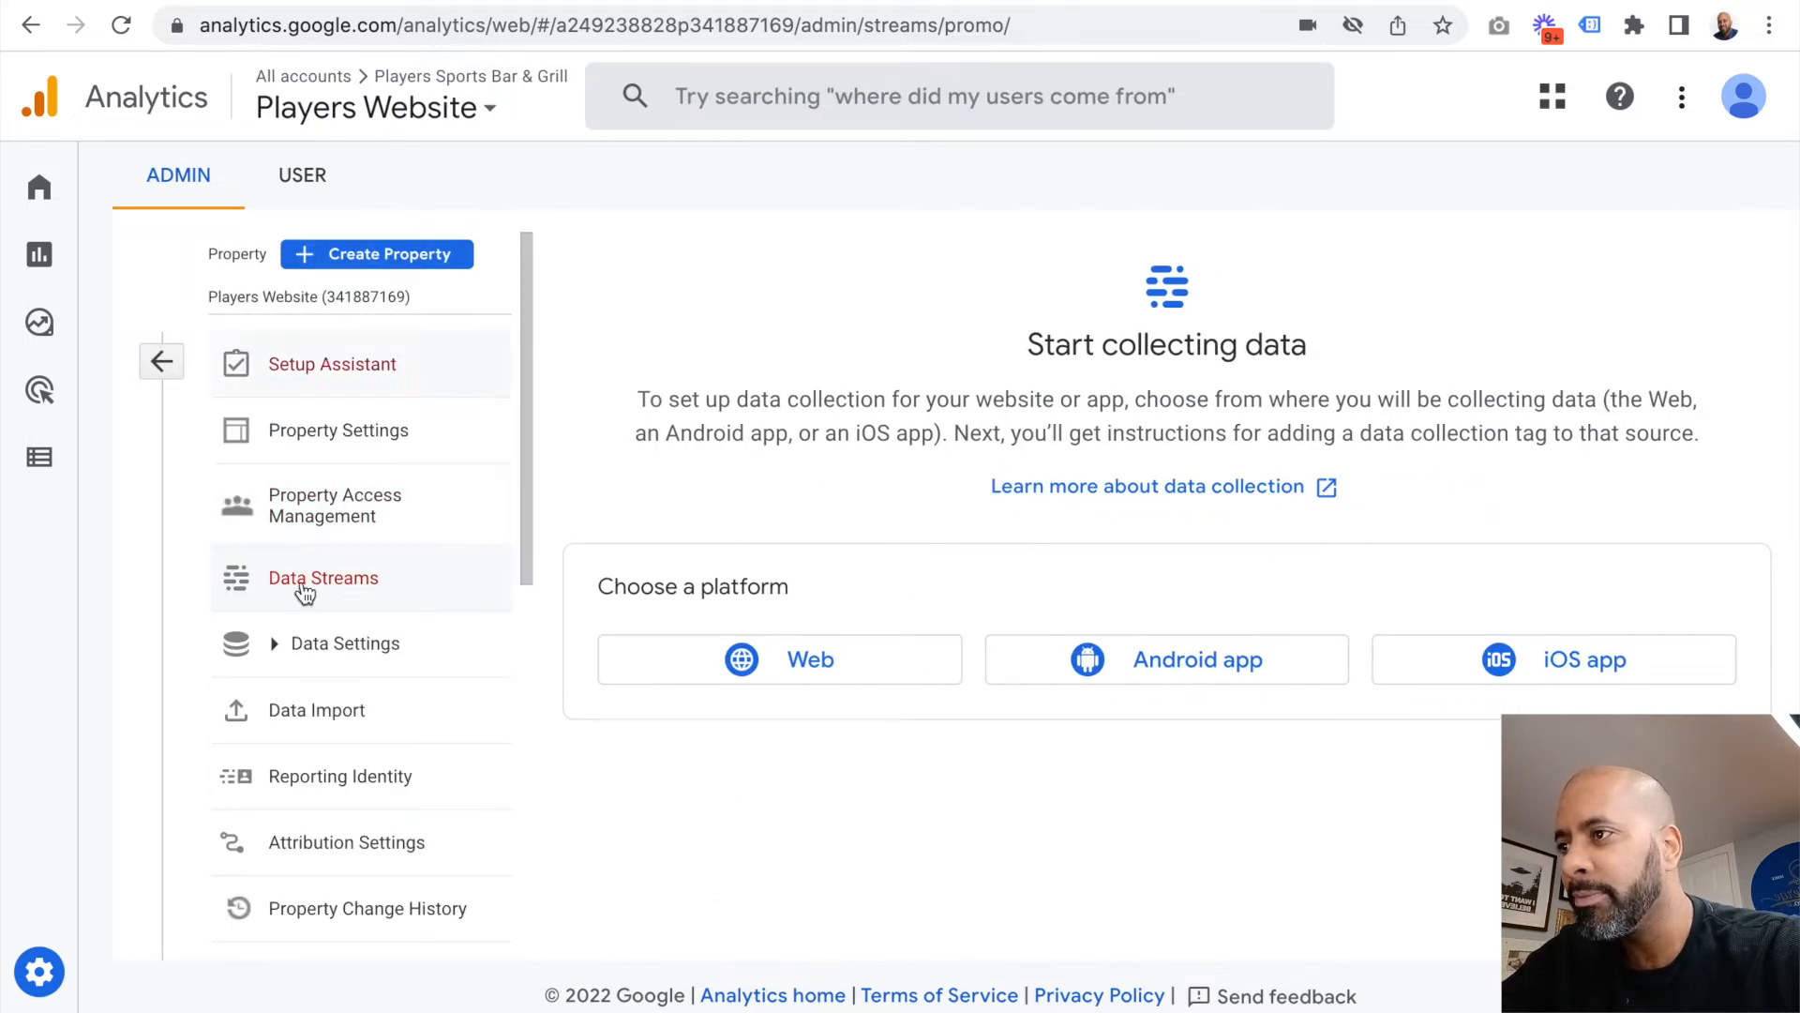
click(896, 673)
click(819, 342)
text(play)
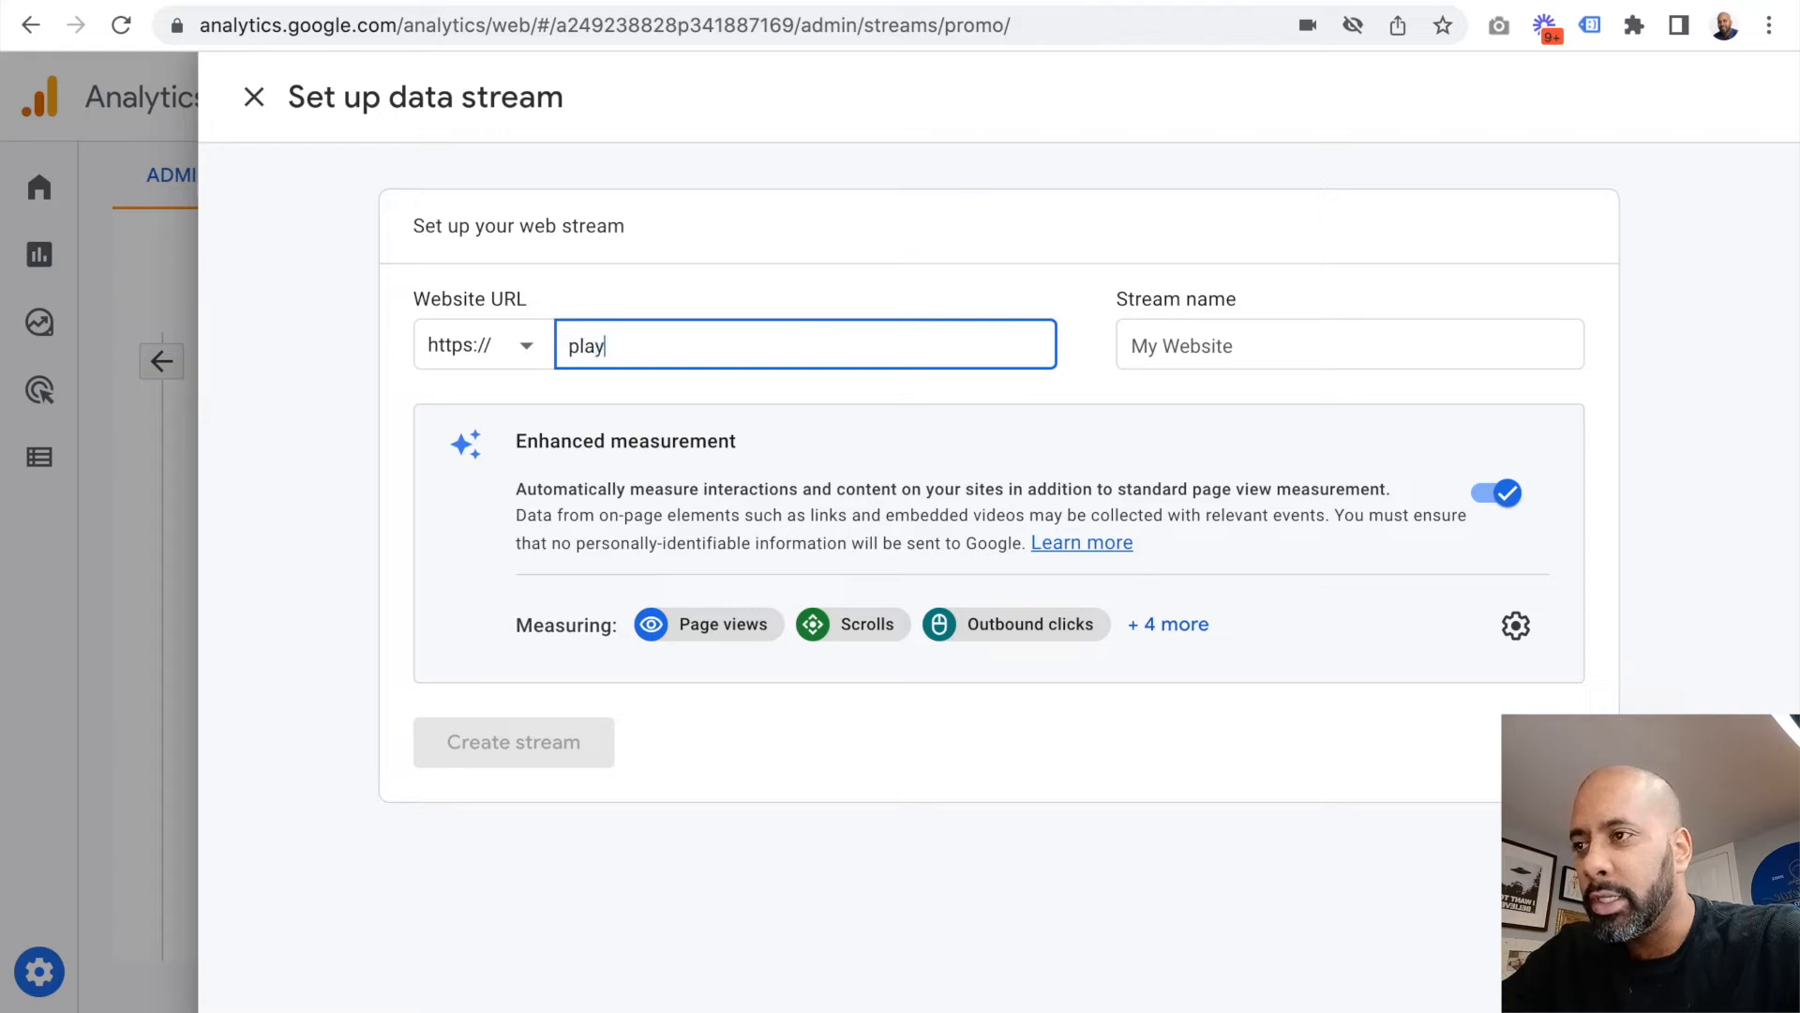
text(ersbar-grill.com)
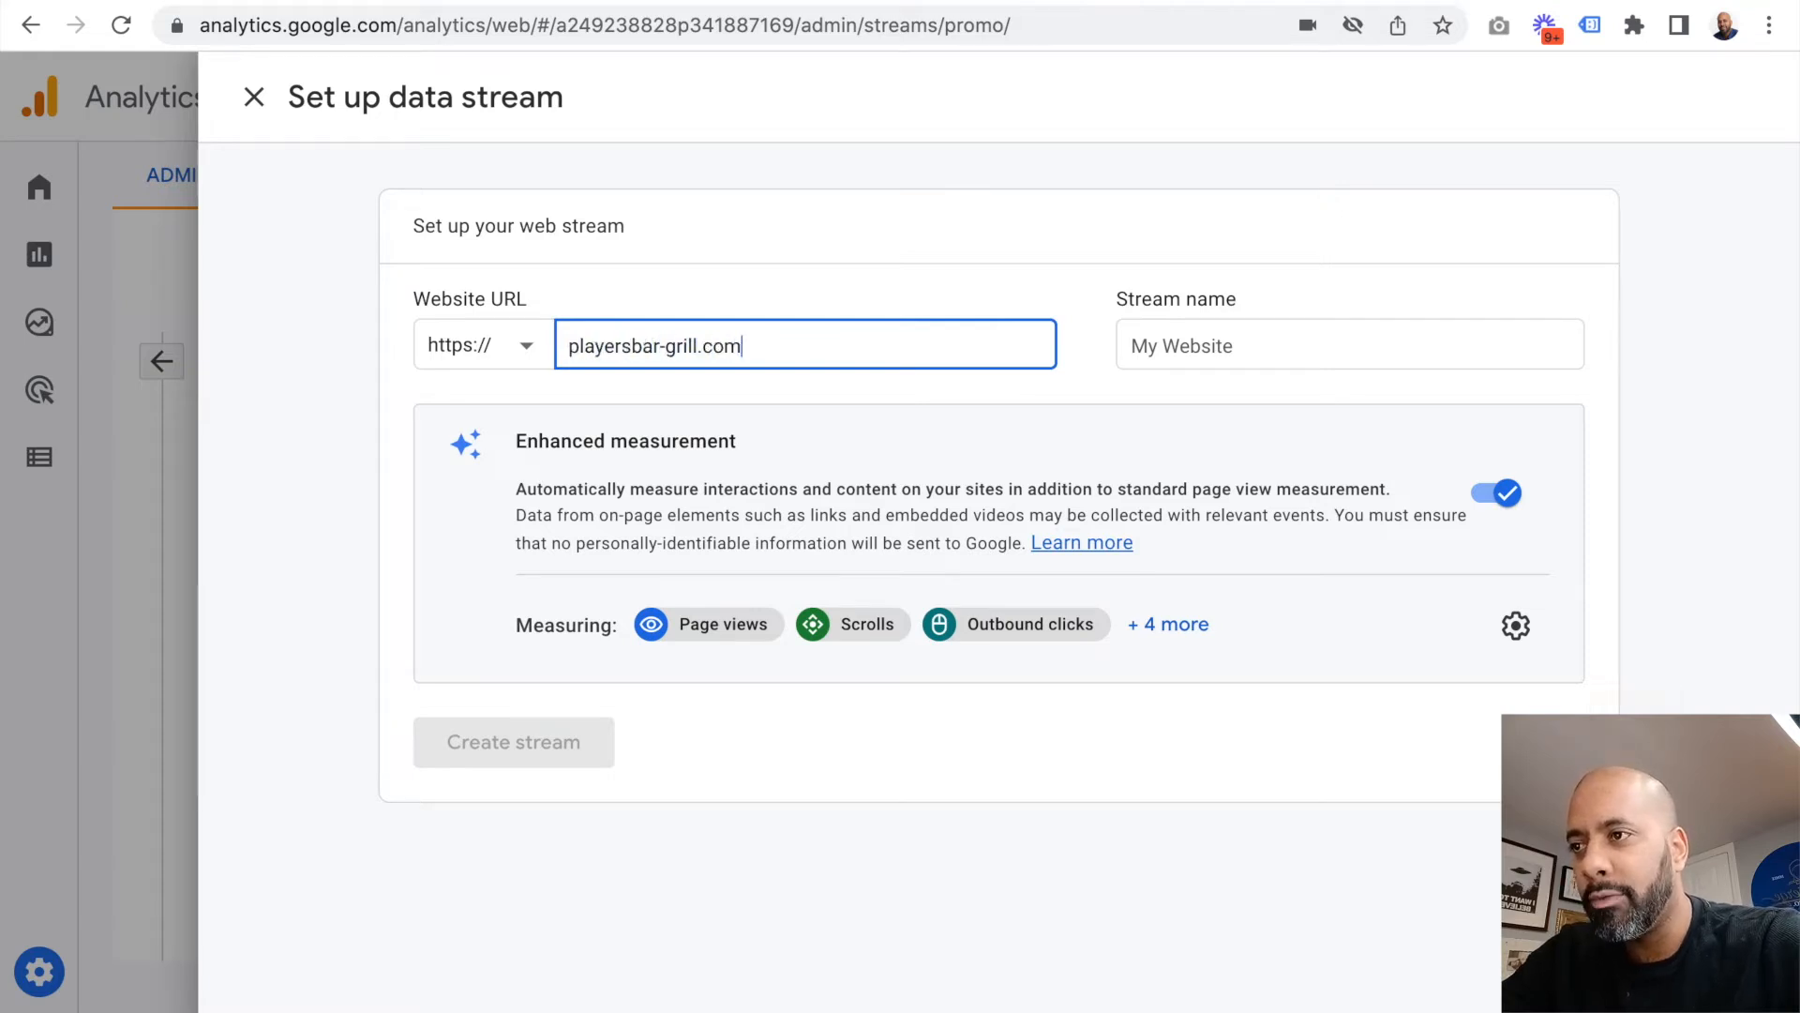
Step: Name the stream Players, review the full list of enhanced measurements and create the stream with them enabled
click(1181, 348)
text(Players)
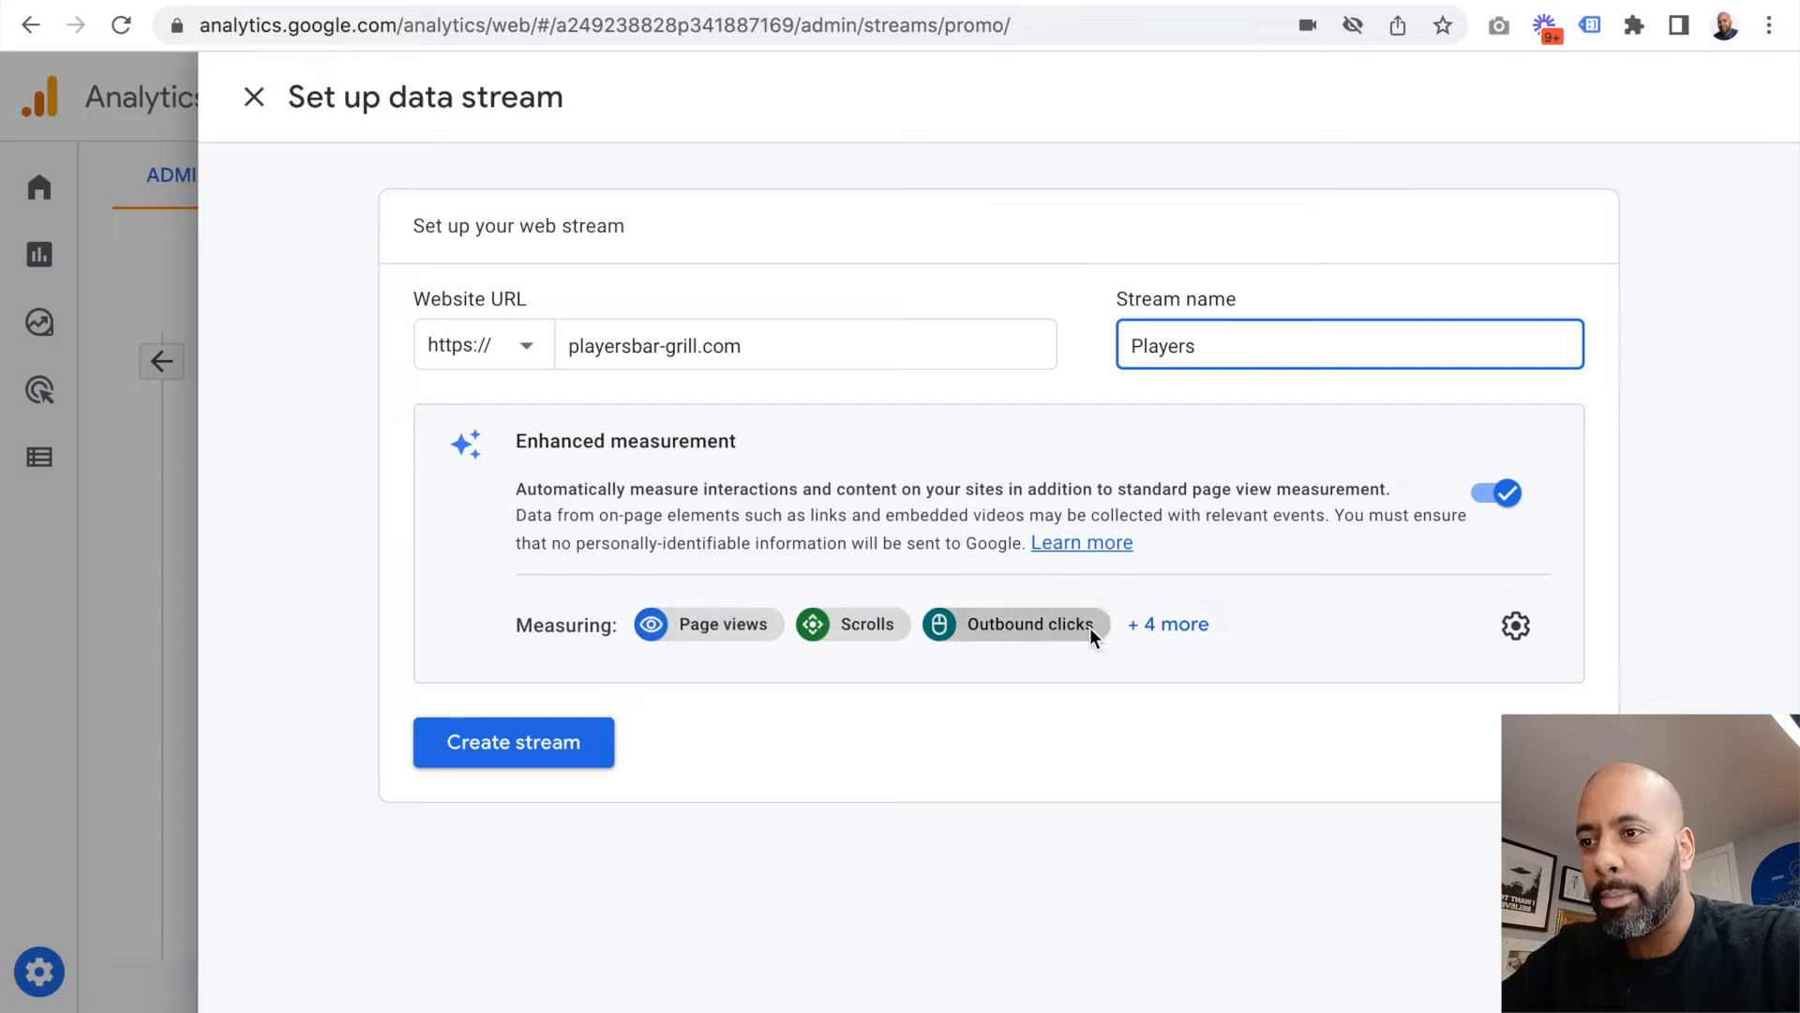
click(1183, 627)
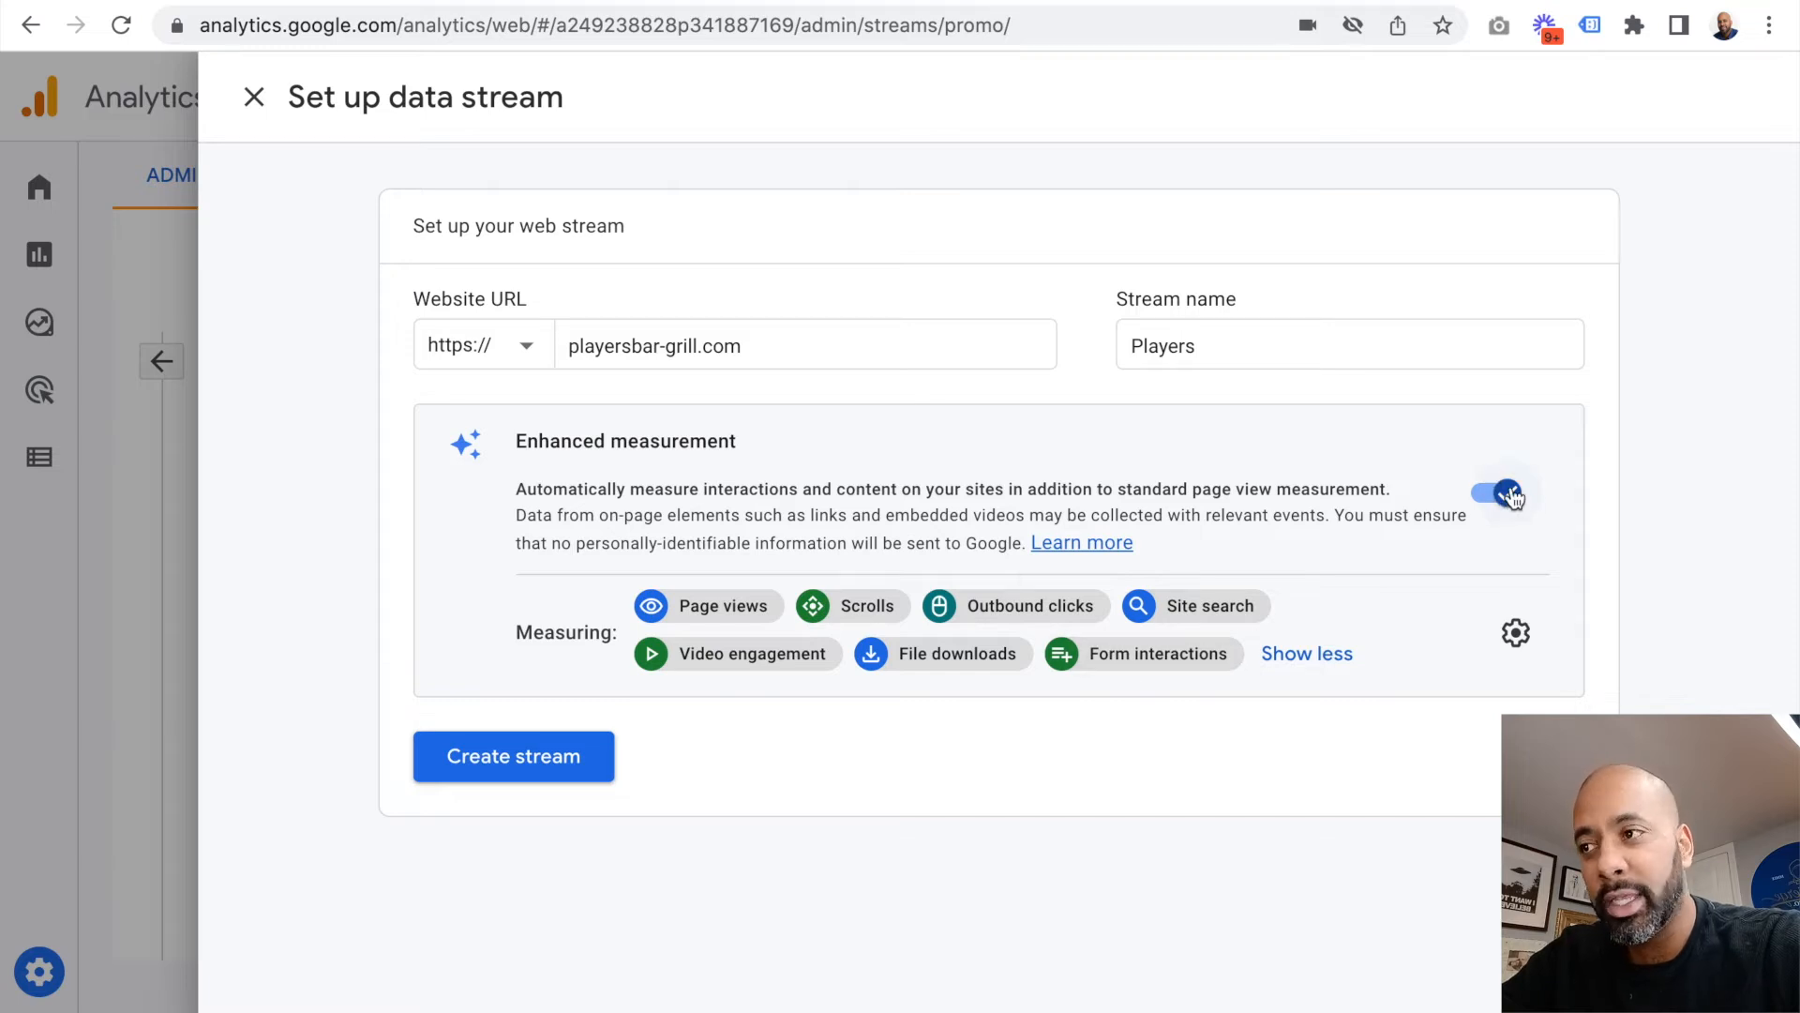
click(553, 757)
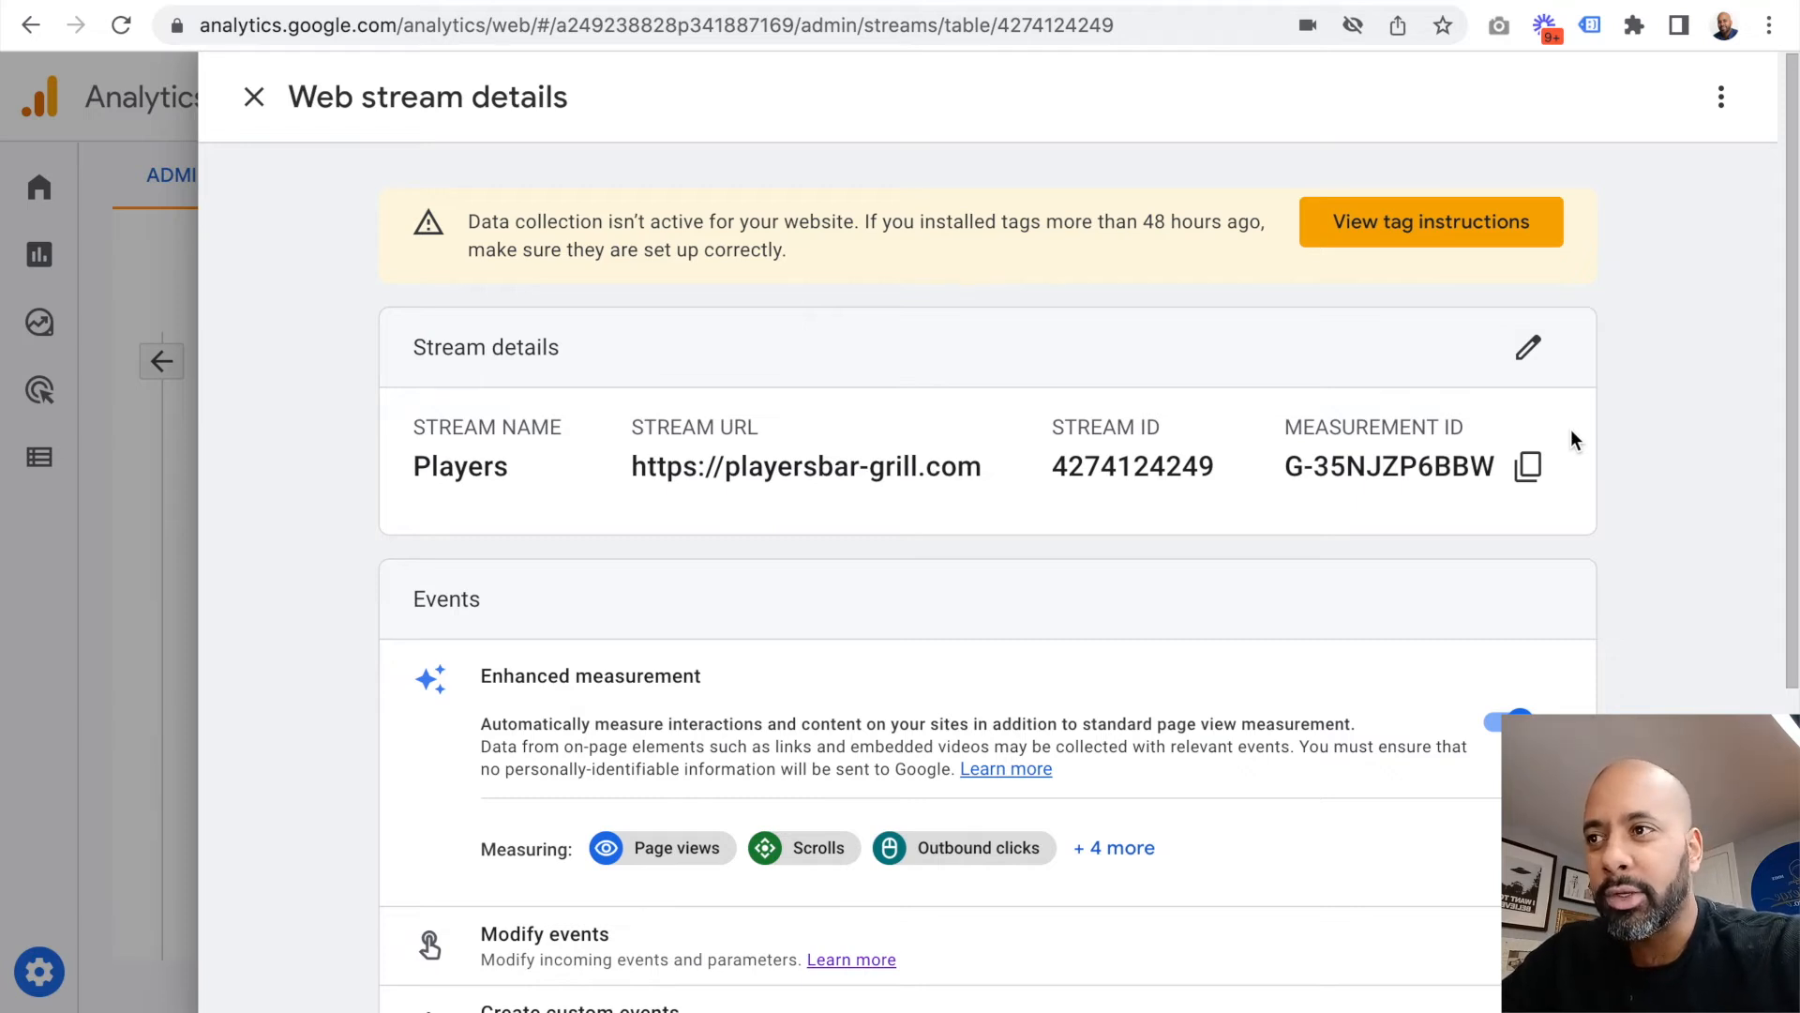
Step: Open the stream's manual tag installation instructions and copy the Google tag (gtag.js) code
click(1437, 235)
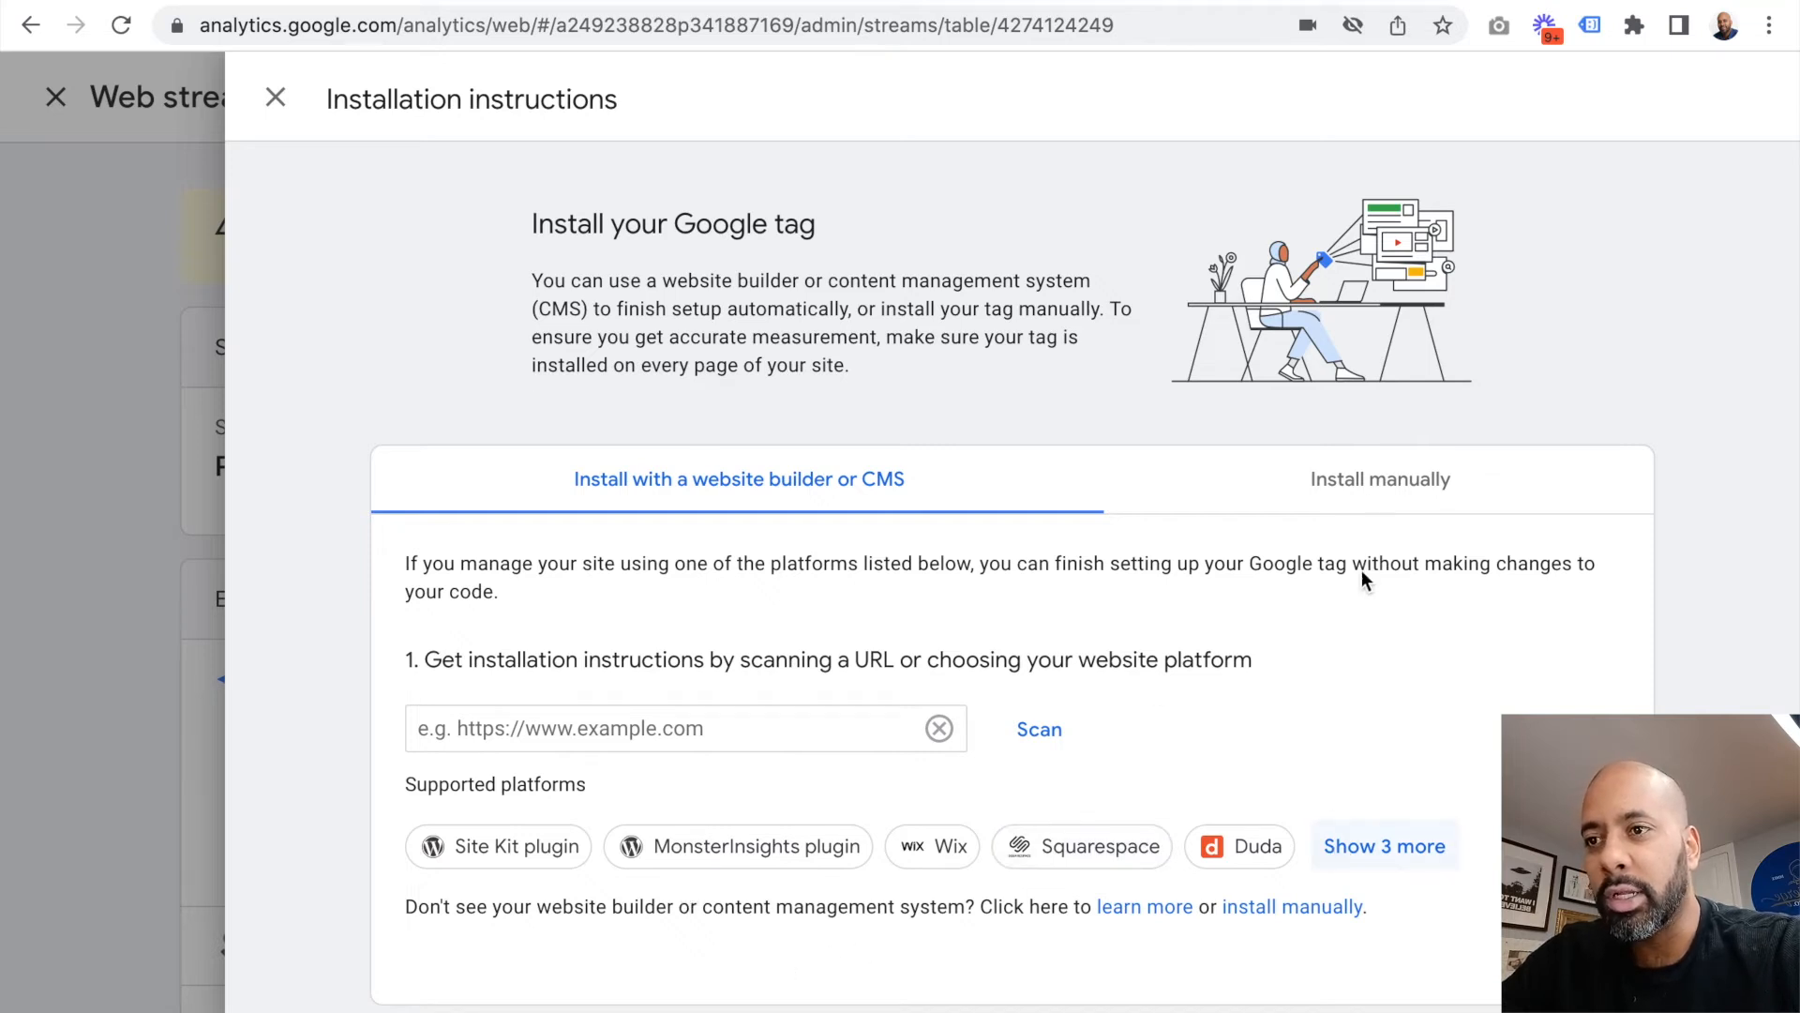
click(1360, 477)
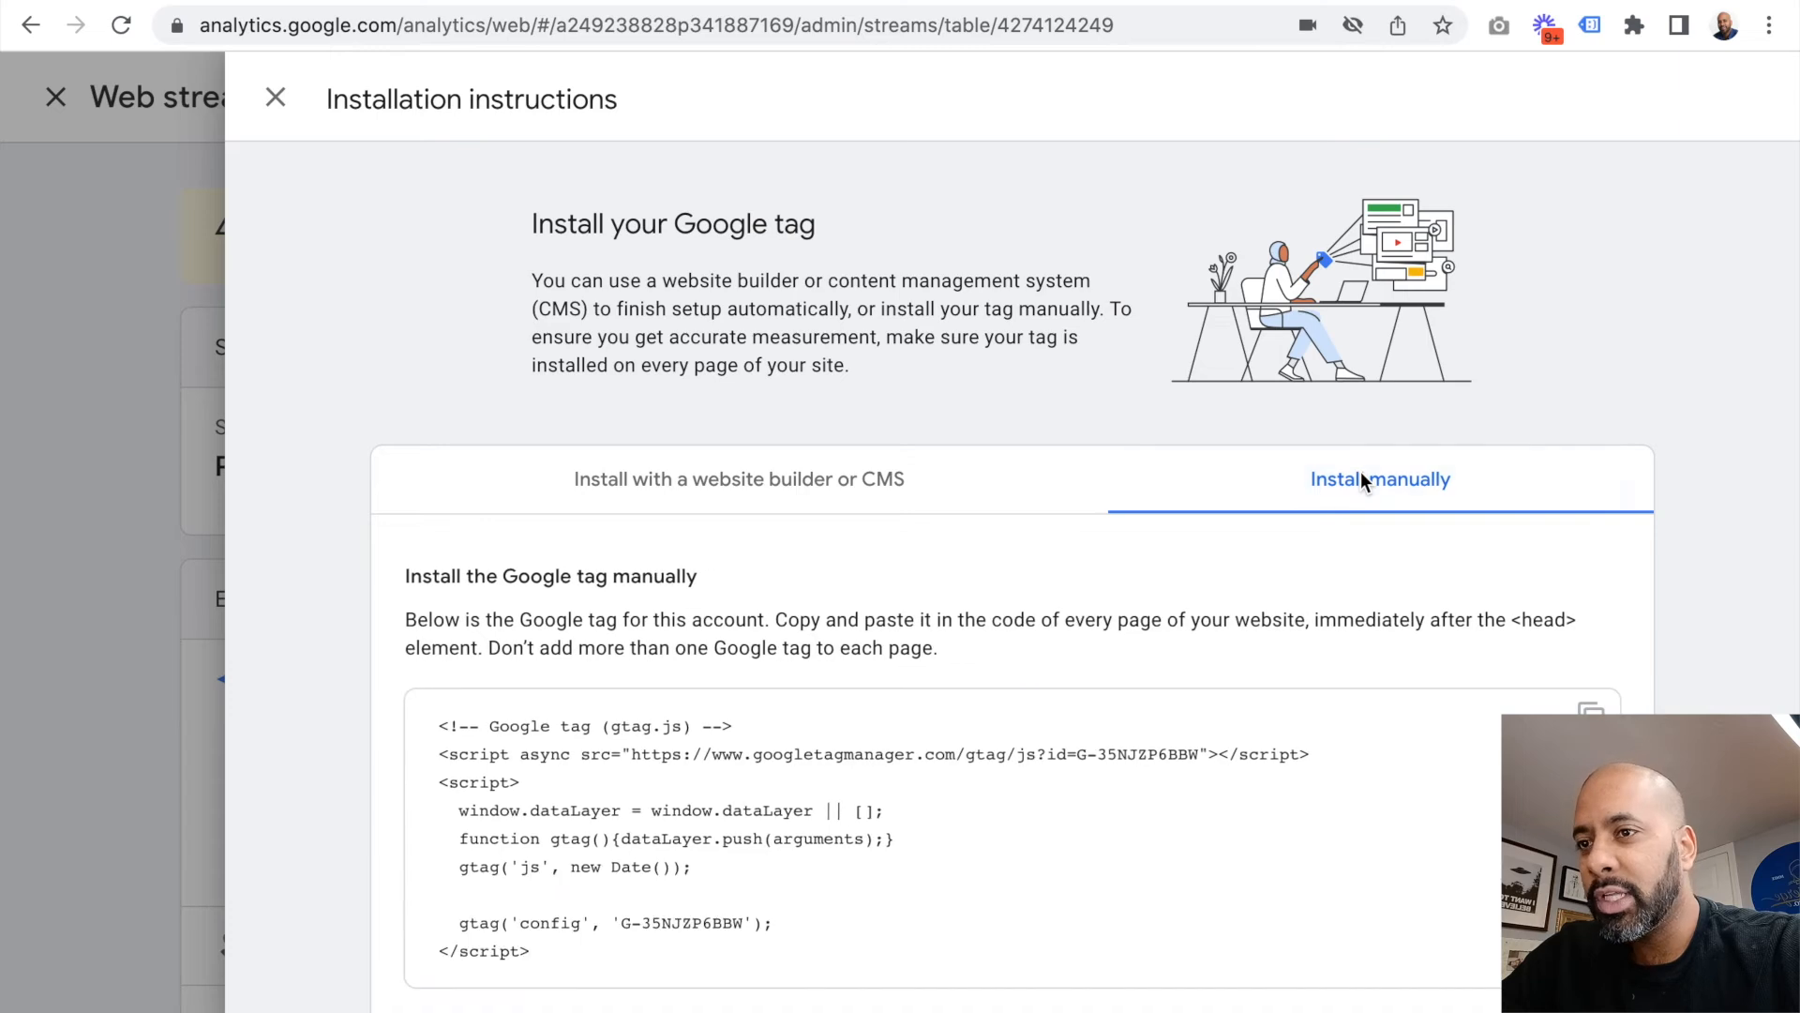
scroll(1359, 470, down, 2)
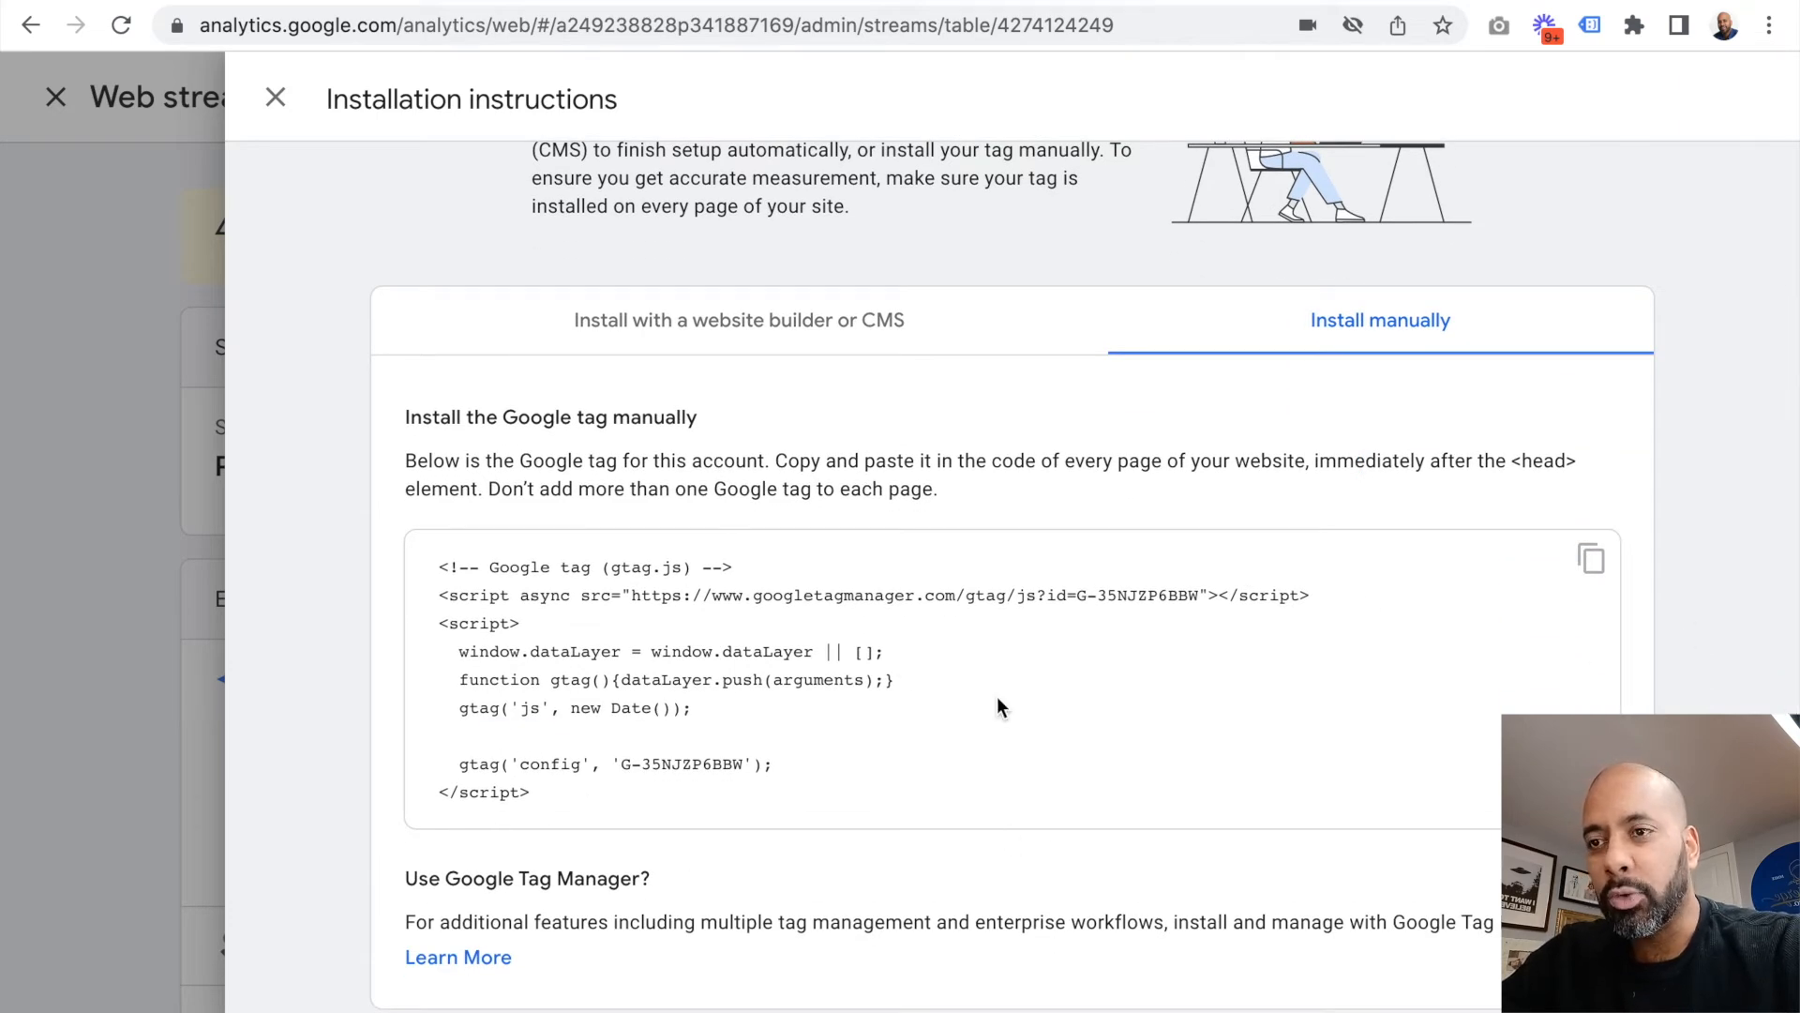
click(1592, 562)
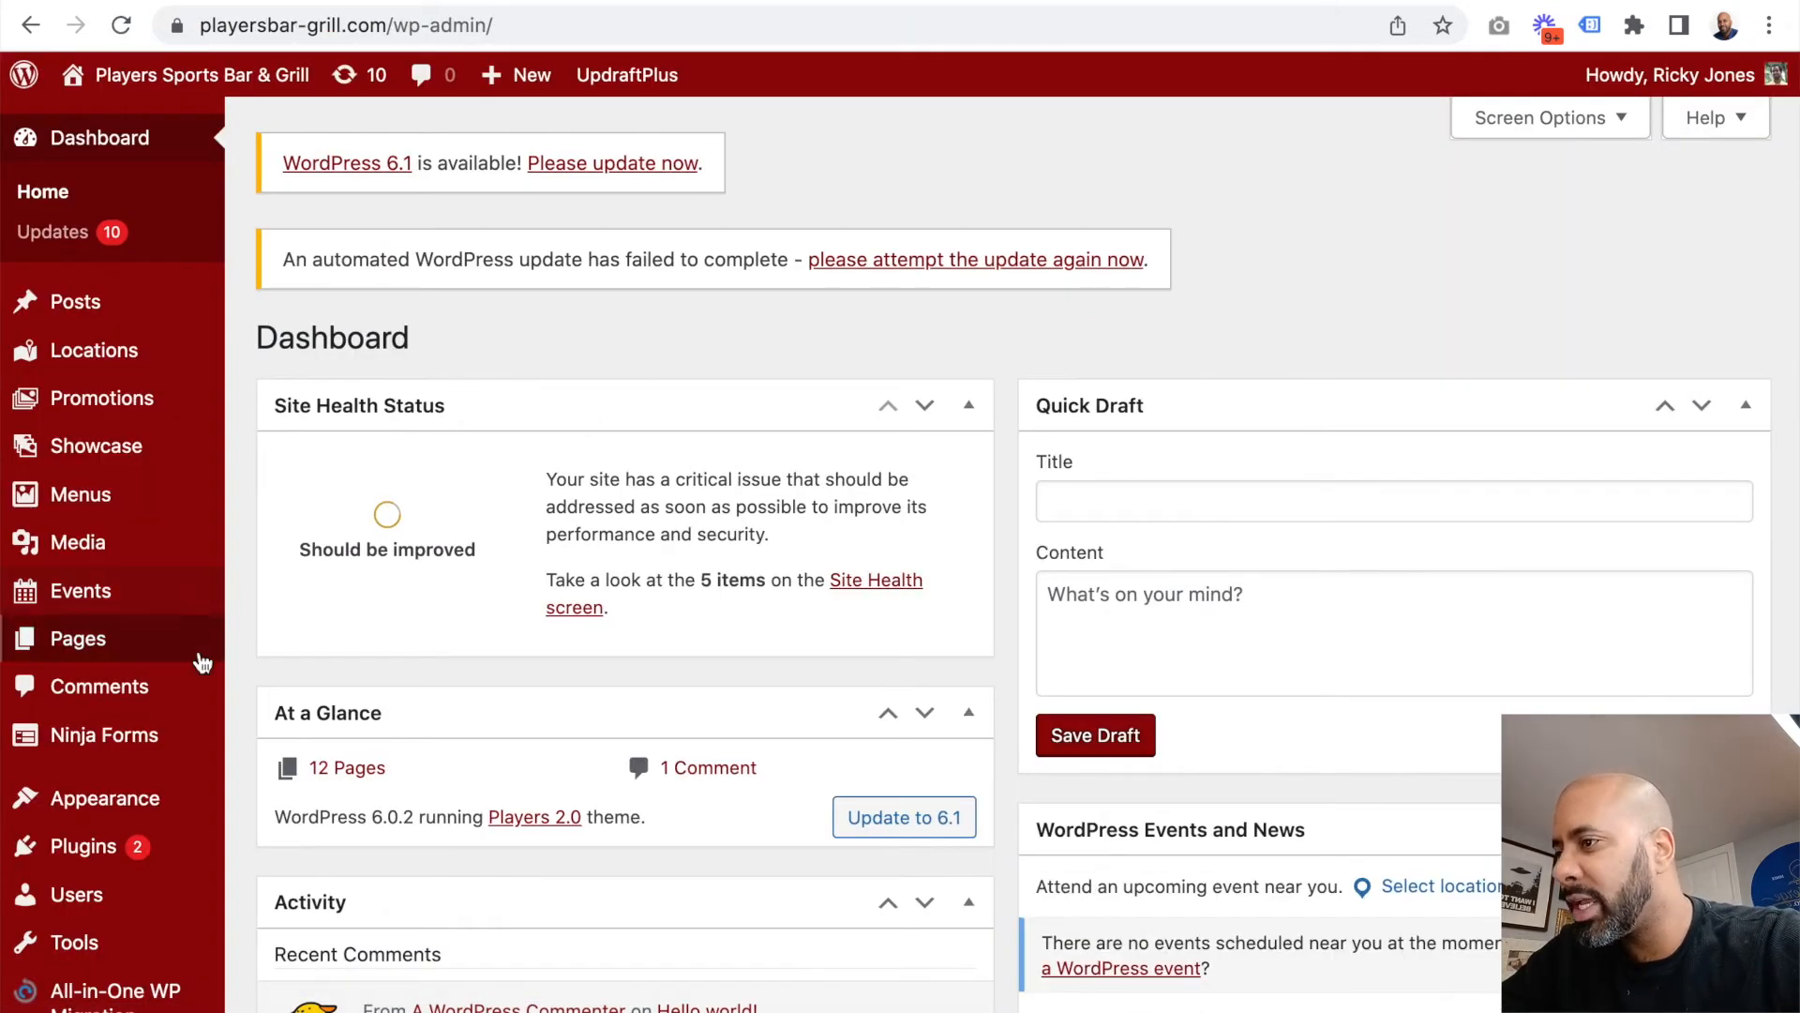
Step: Open the Theme Header file (header.php) of the Players 2.0 theme in the WordPress theme file editor
mouse_move(201, 664)
mouse_move(155, 797)
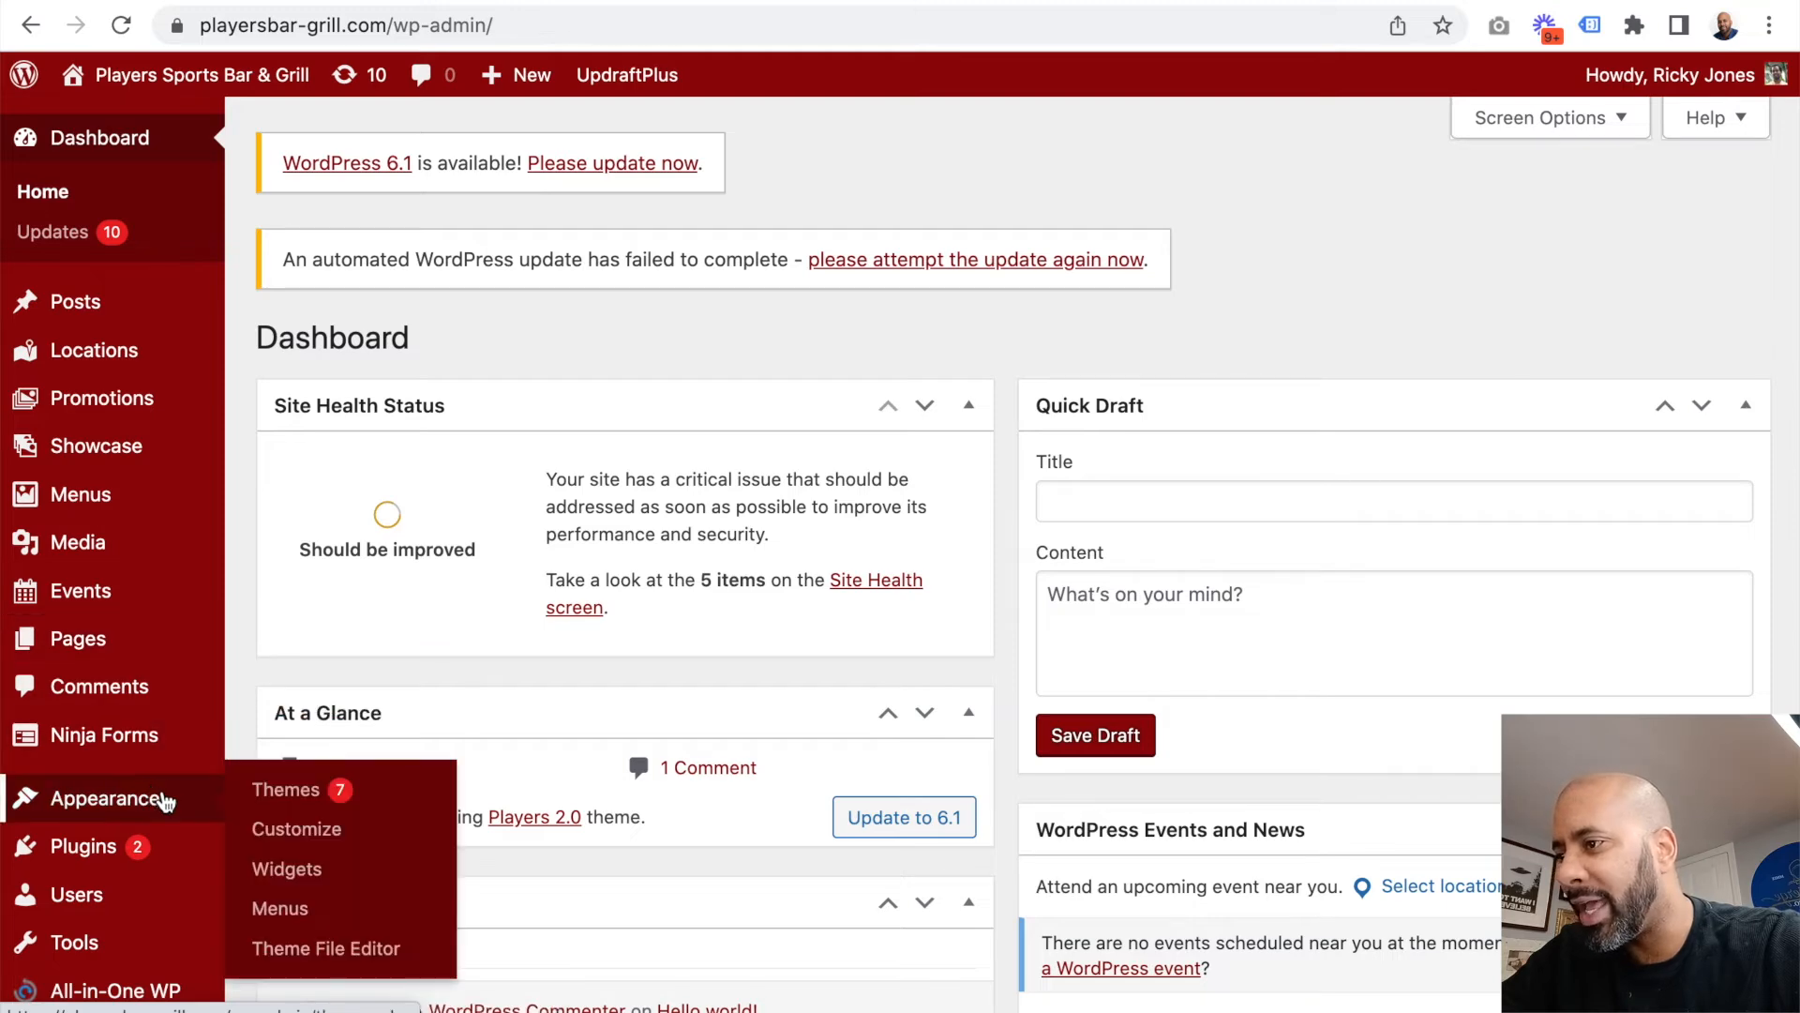
click(326, 948)
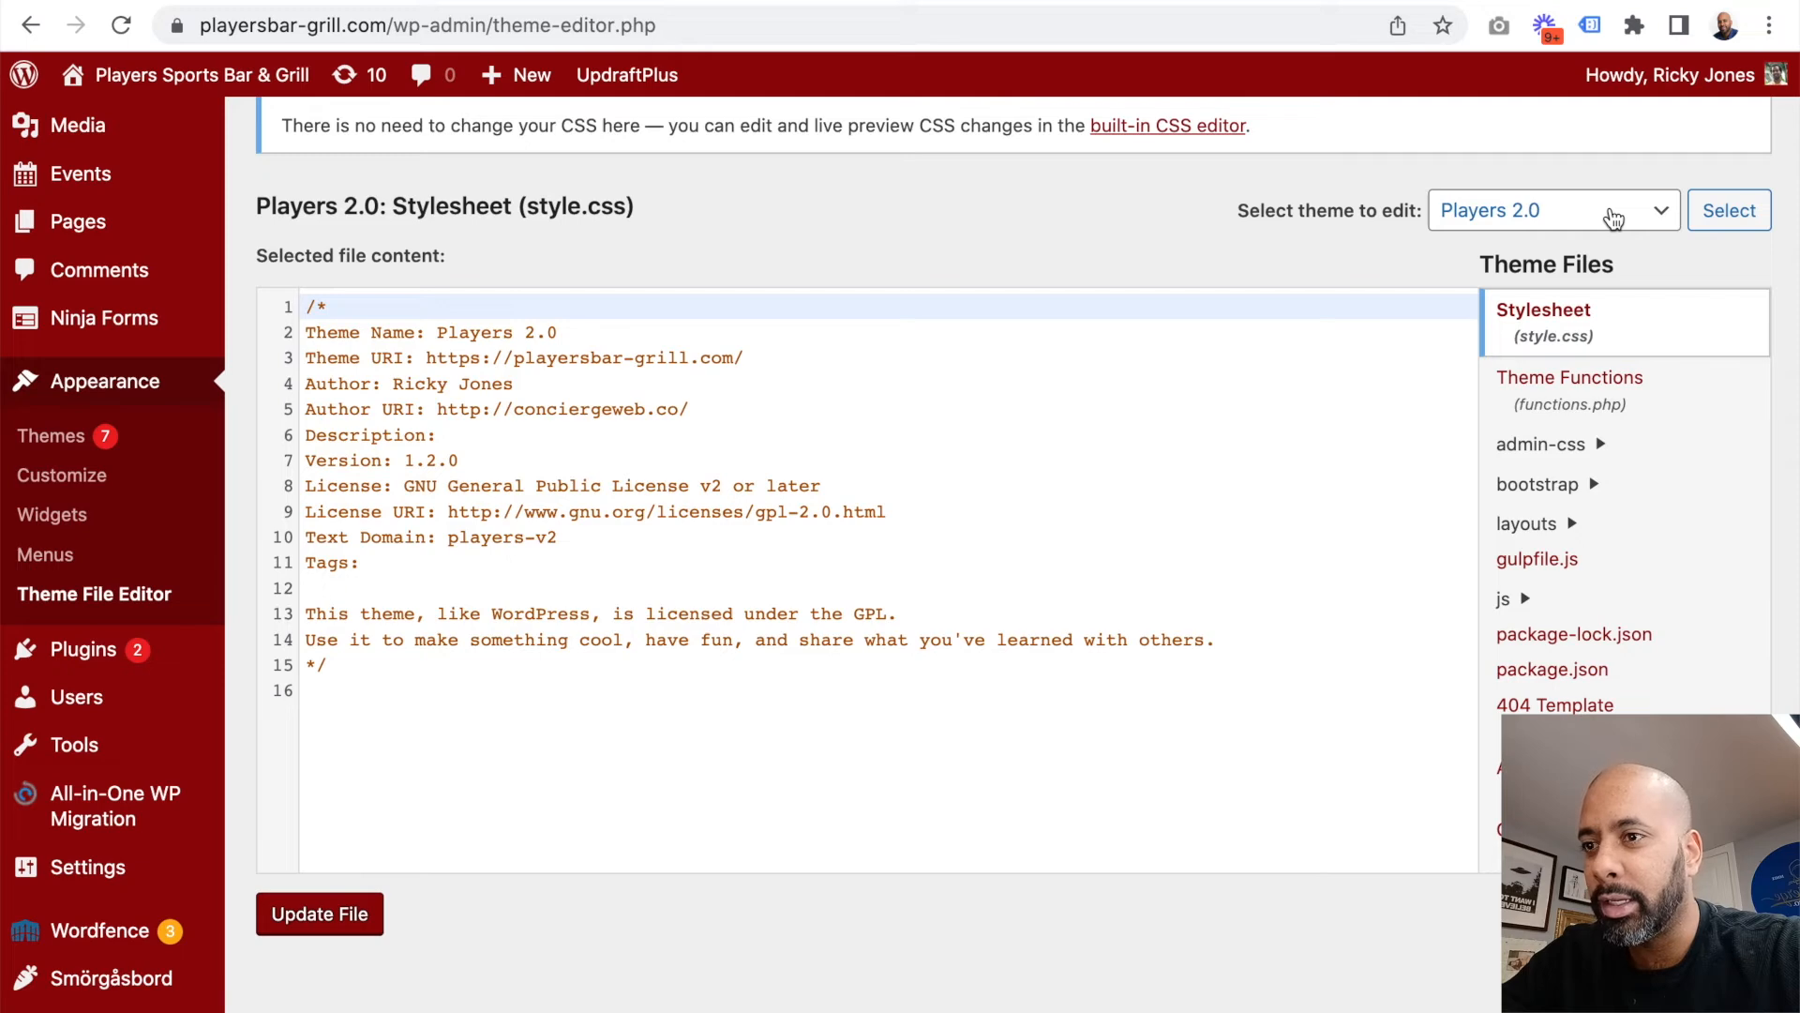
scroll(1620, 450, down, 3)
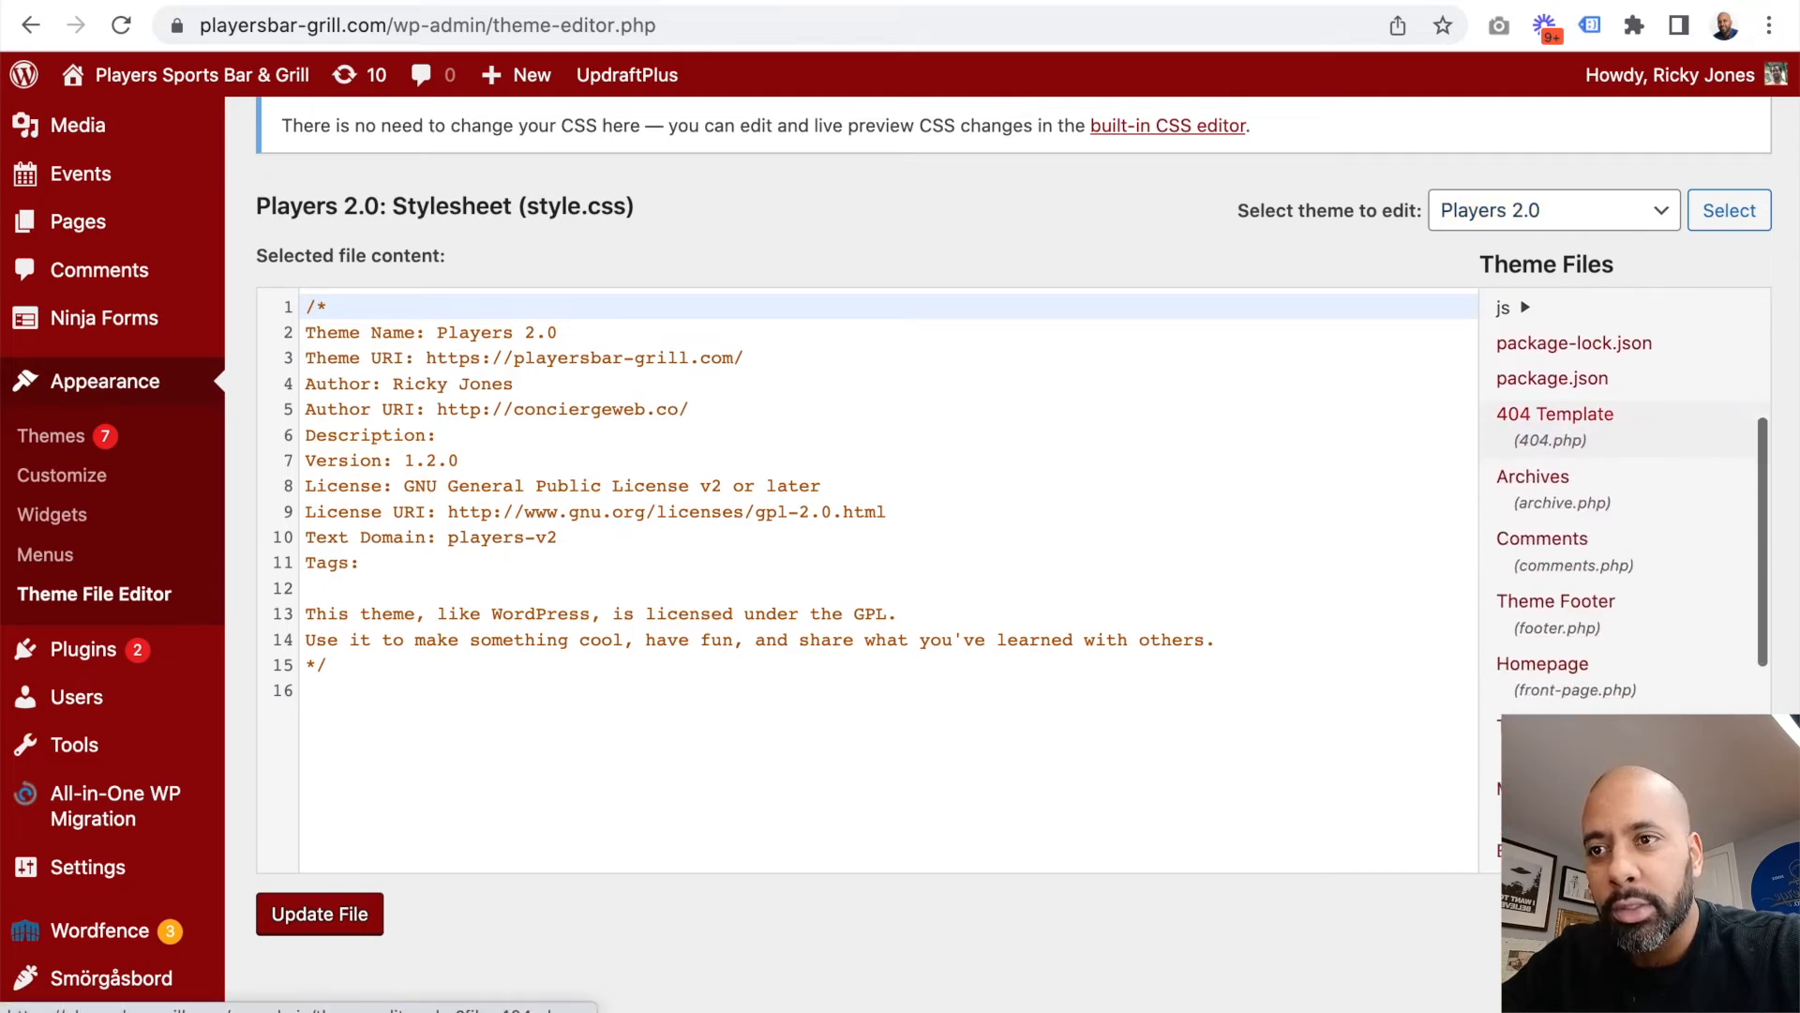
scroll(1604, 450, down, 2)
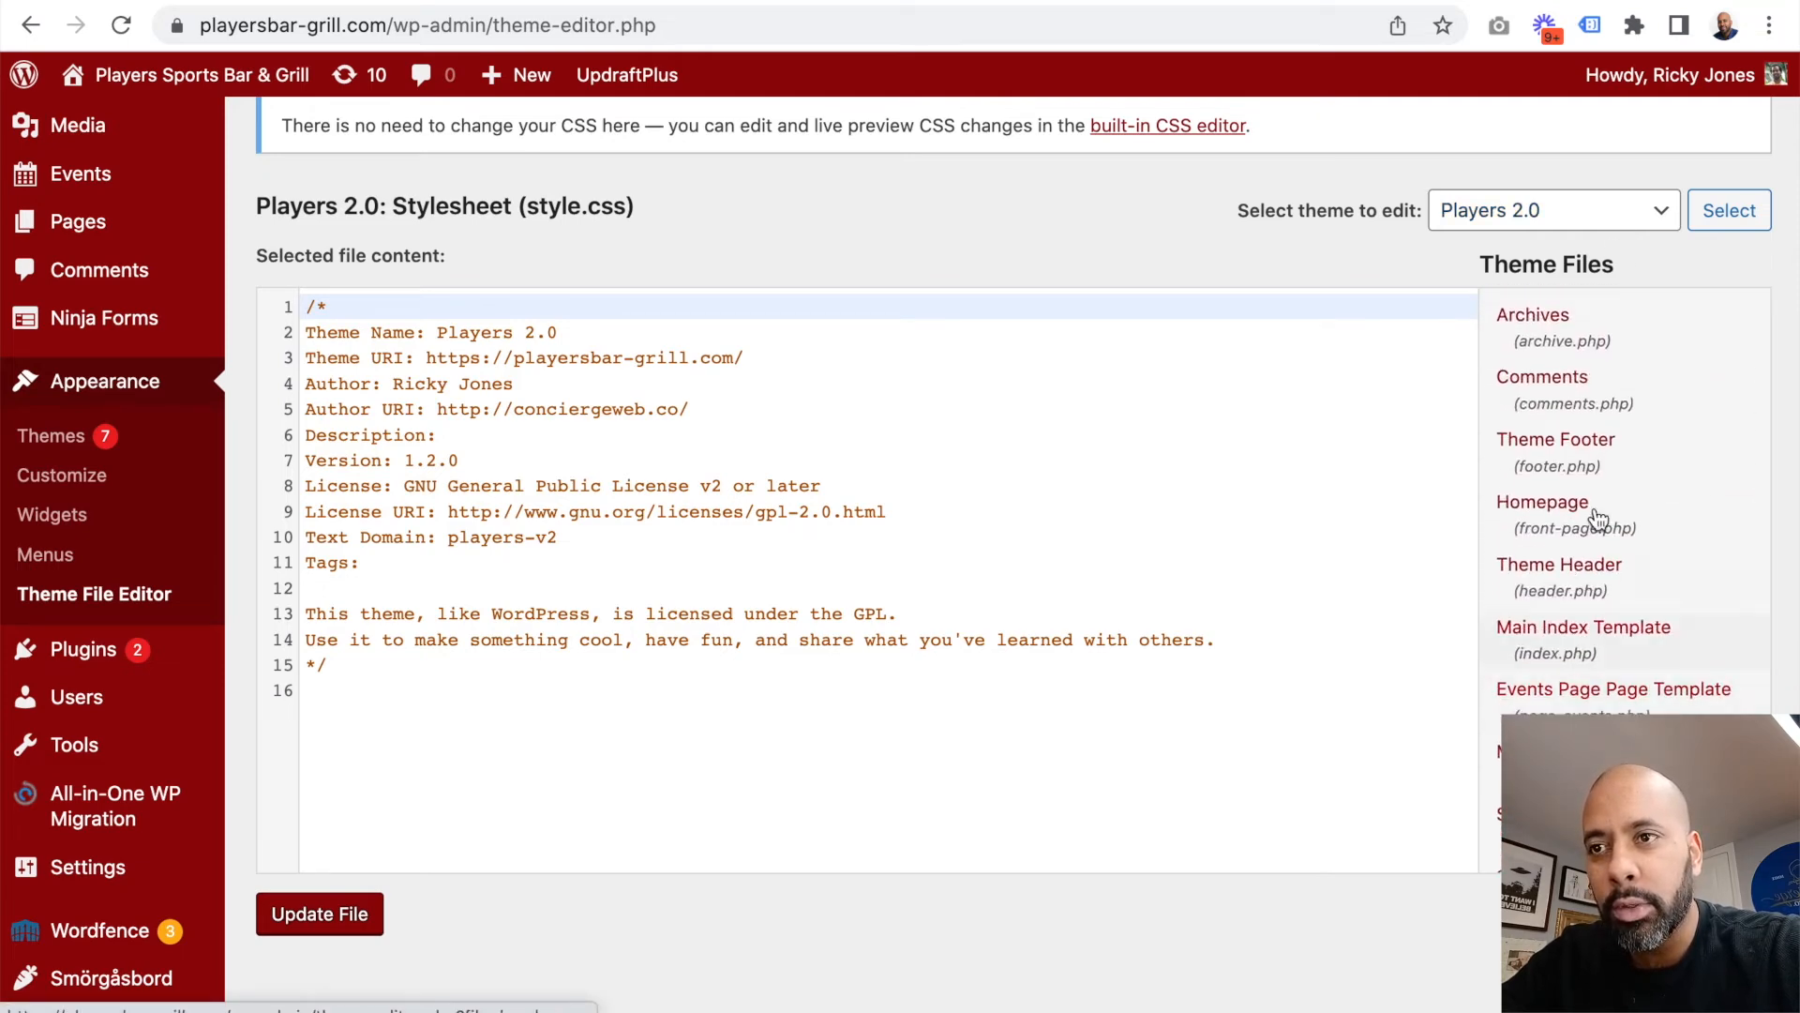
click(1586, 582)
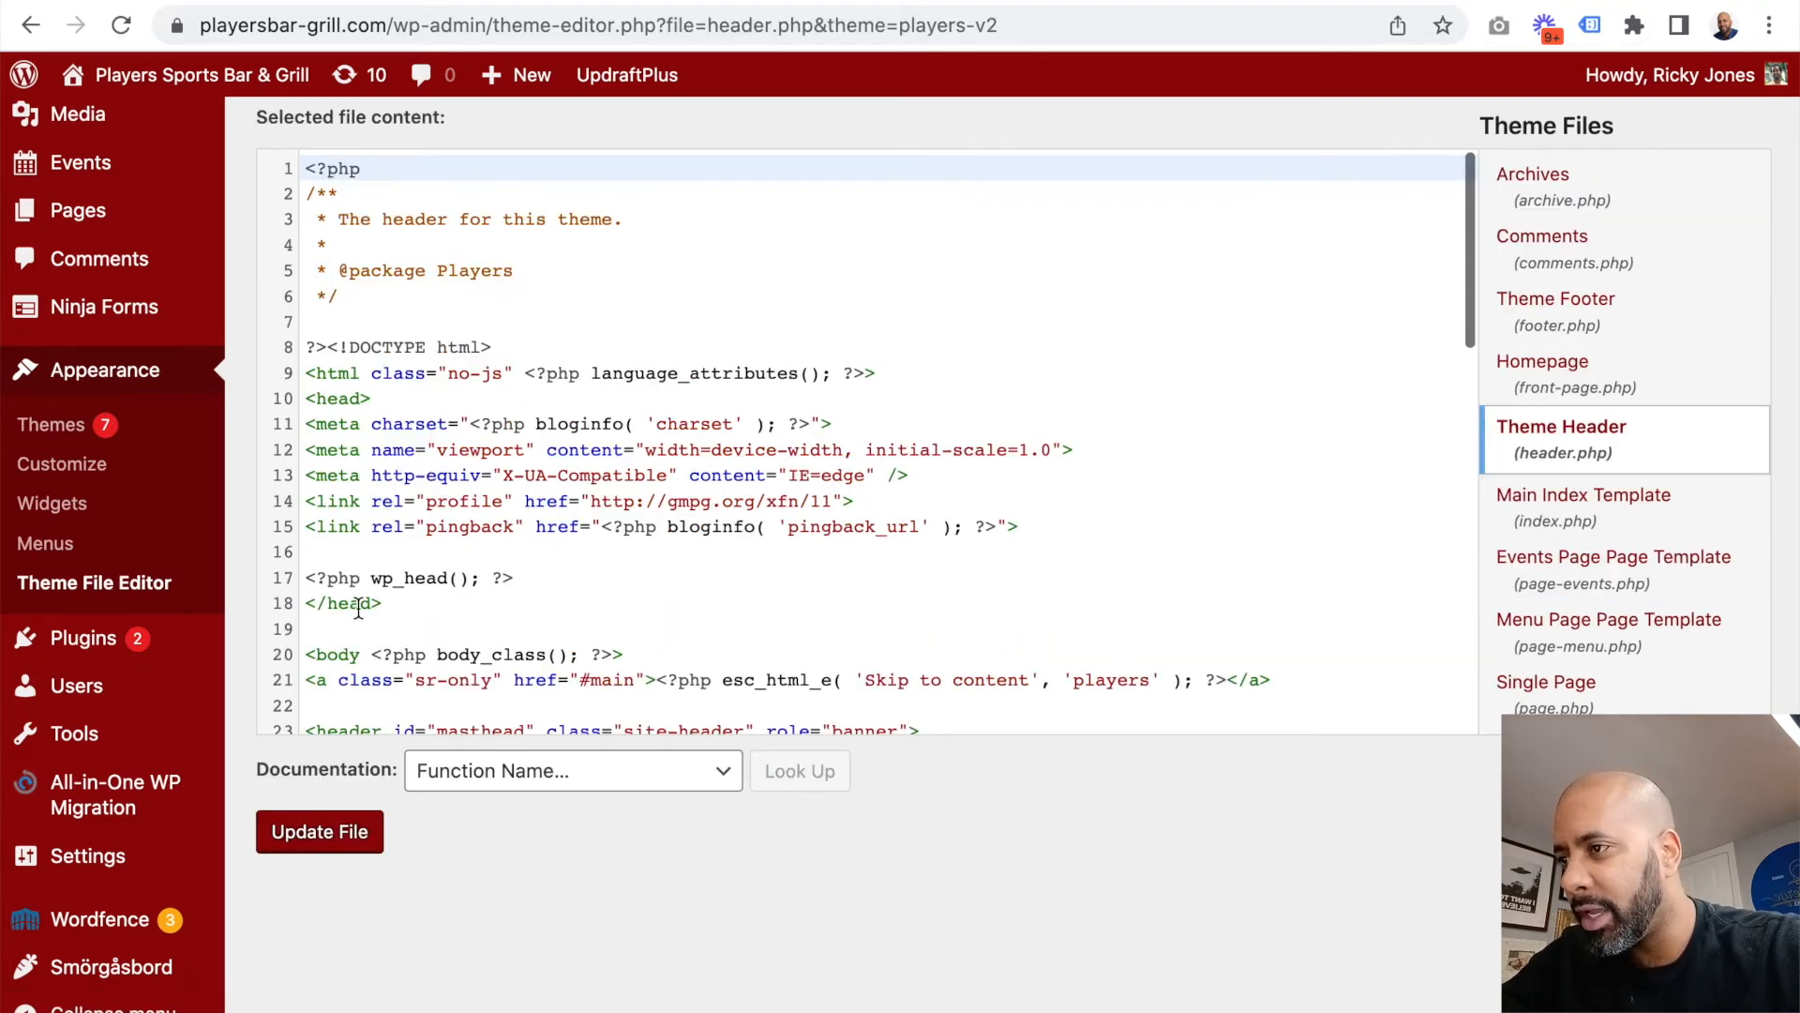
Step: Paste the copied Google tag (gtag.js) code on the empty line just above wp_head() within the head section of header.php
click(453, 603)
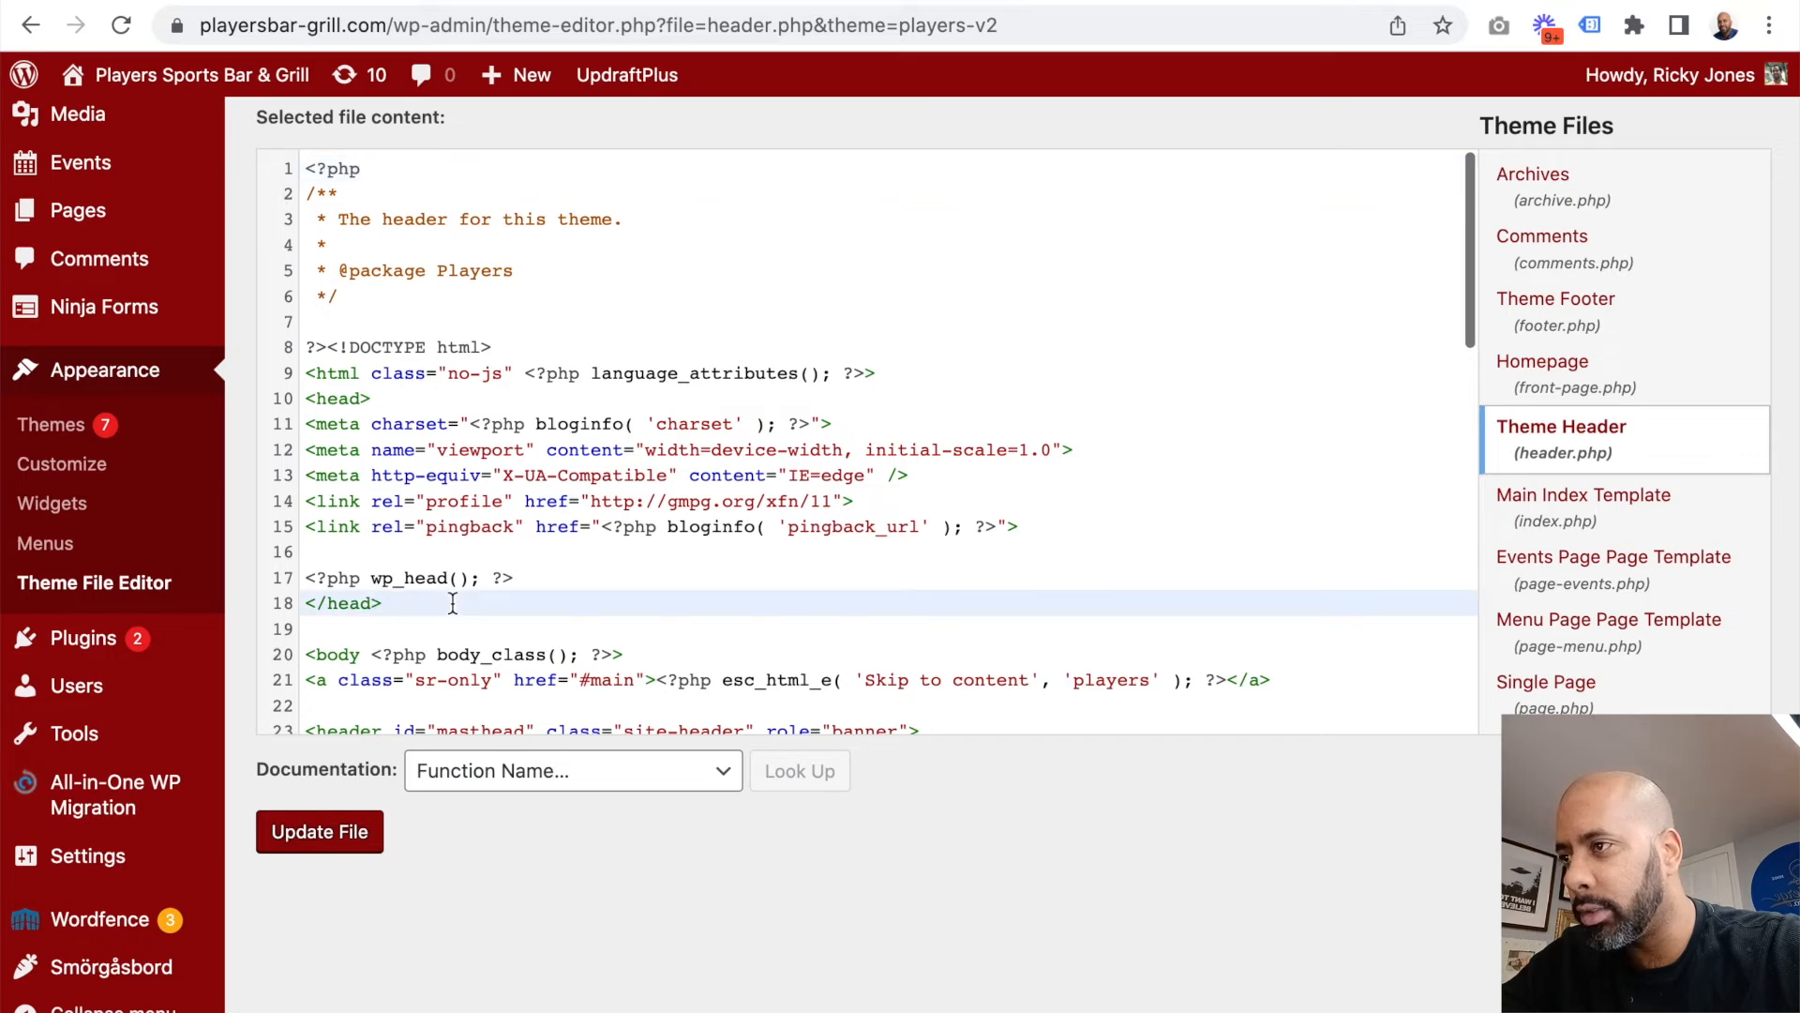
click(794, 400)
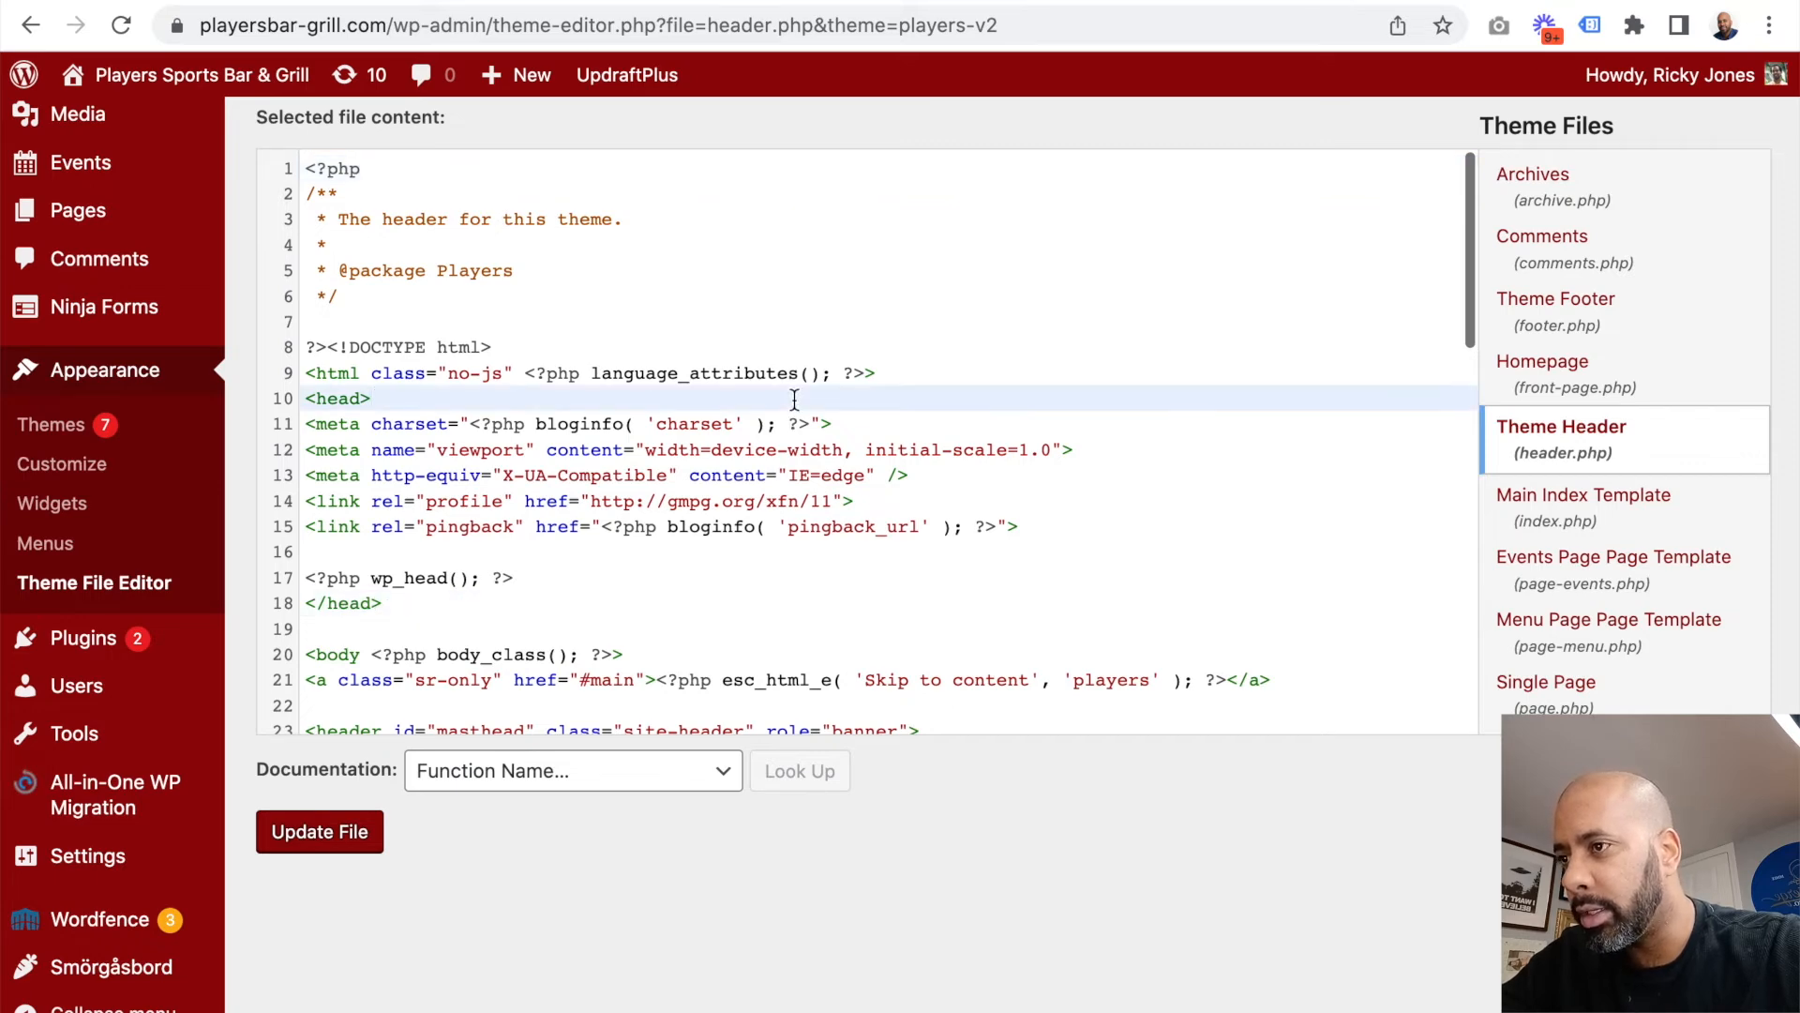
click(660, 566)
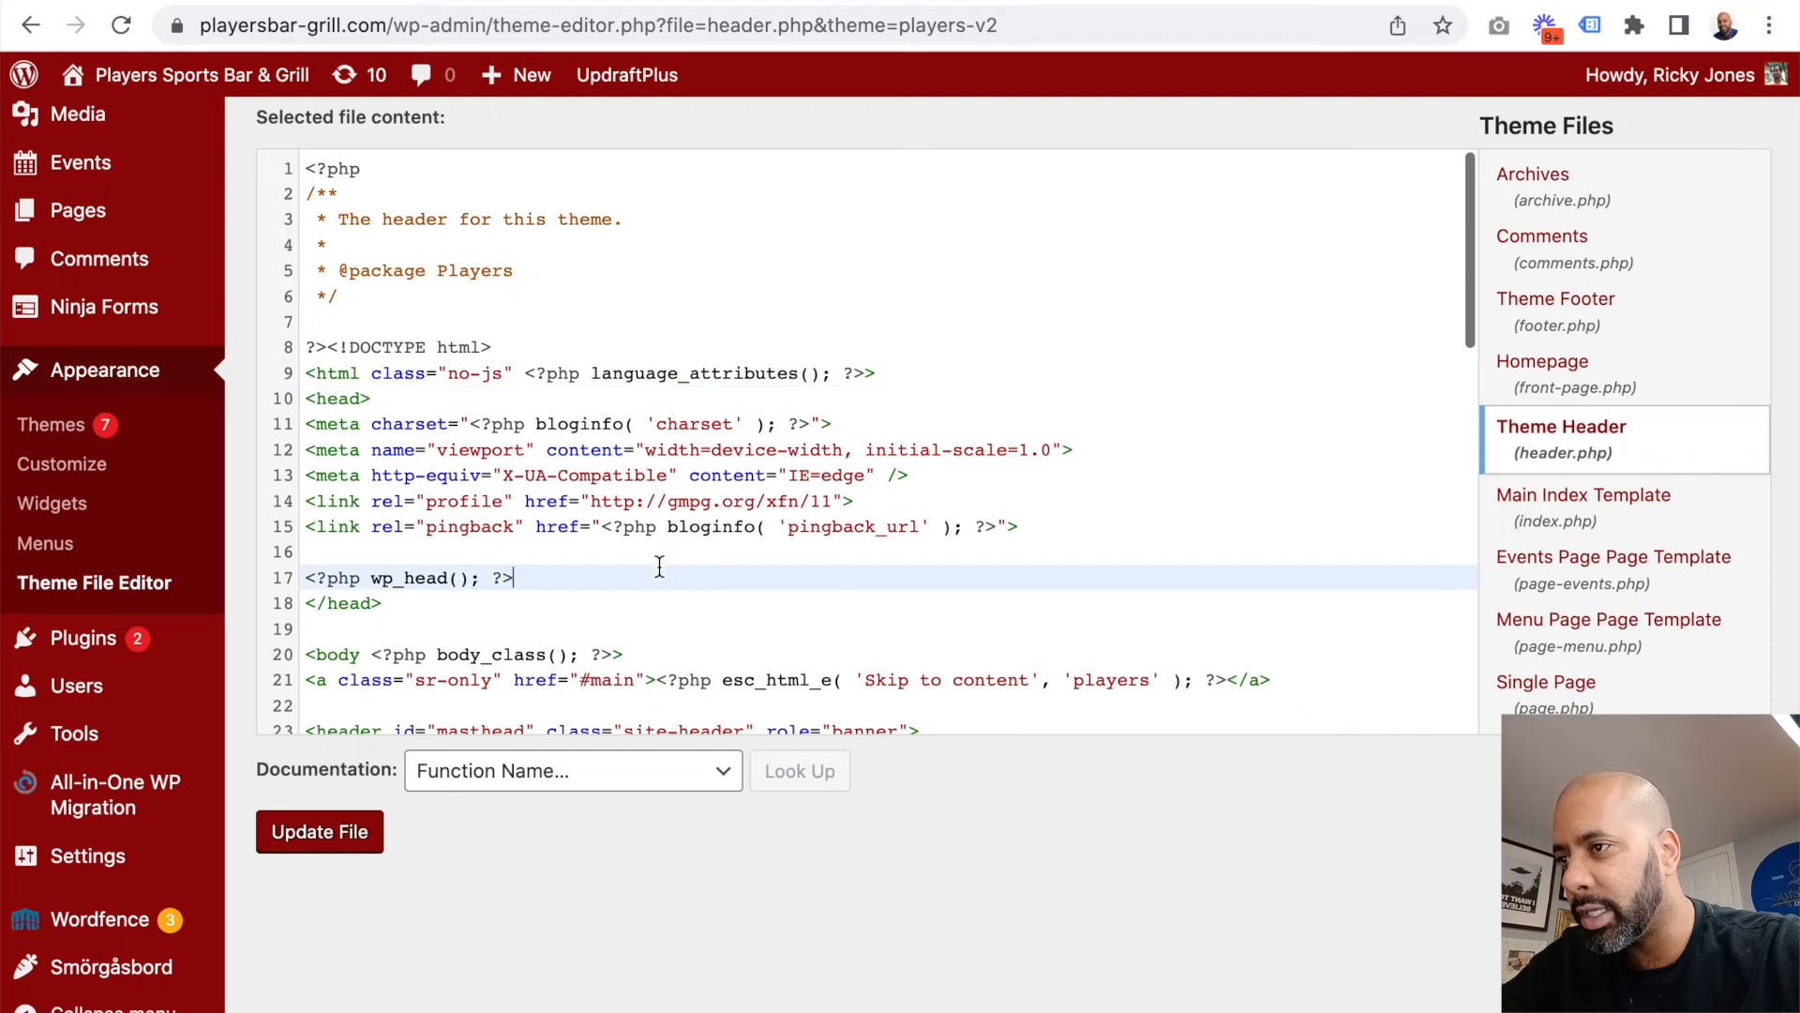
click(629, 560)
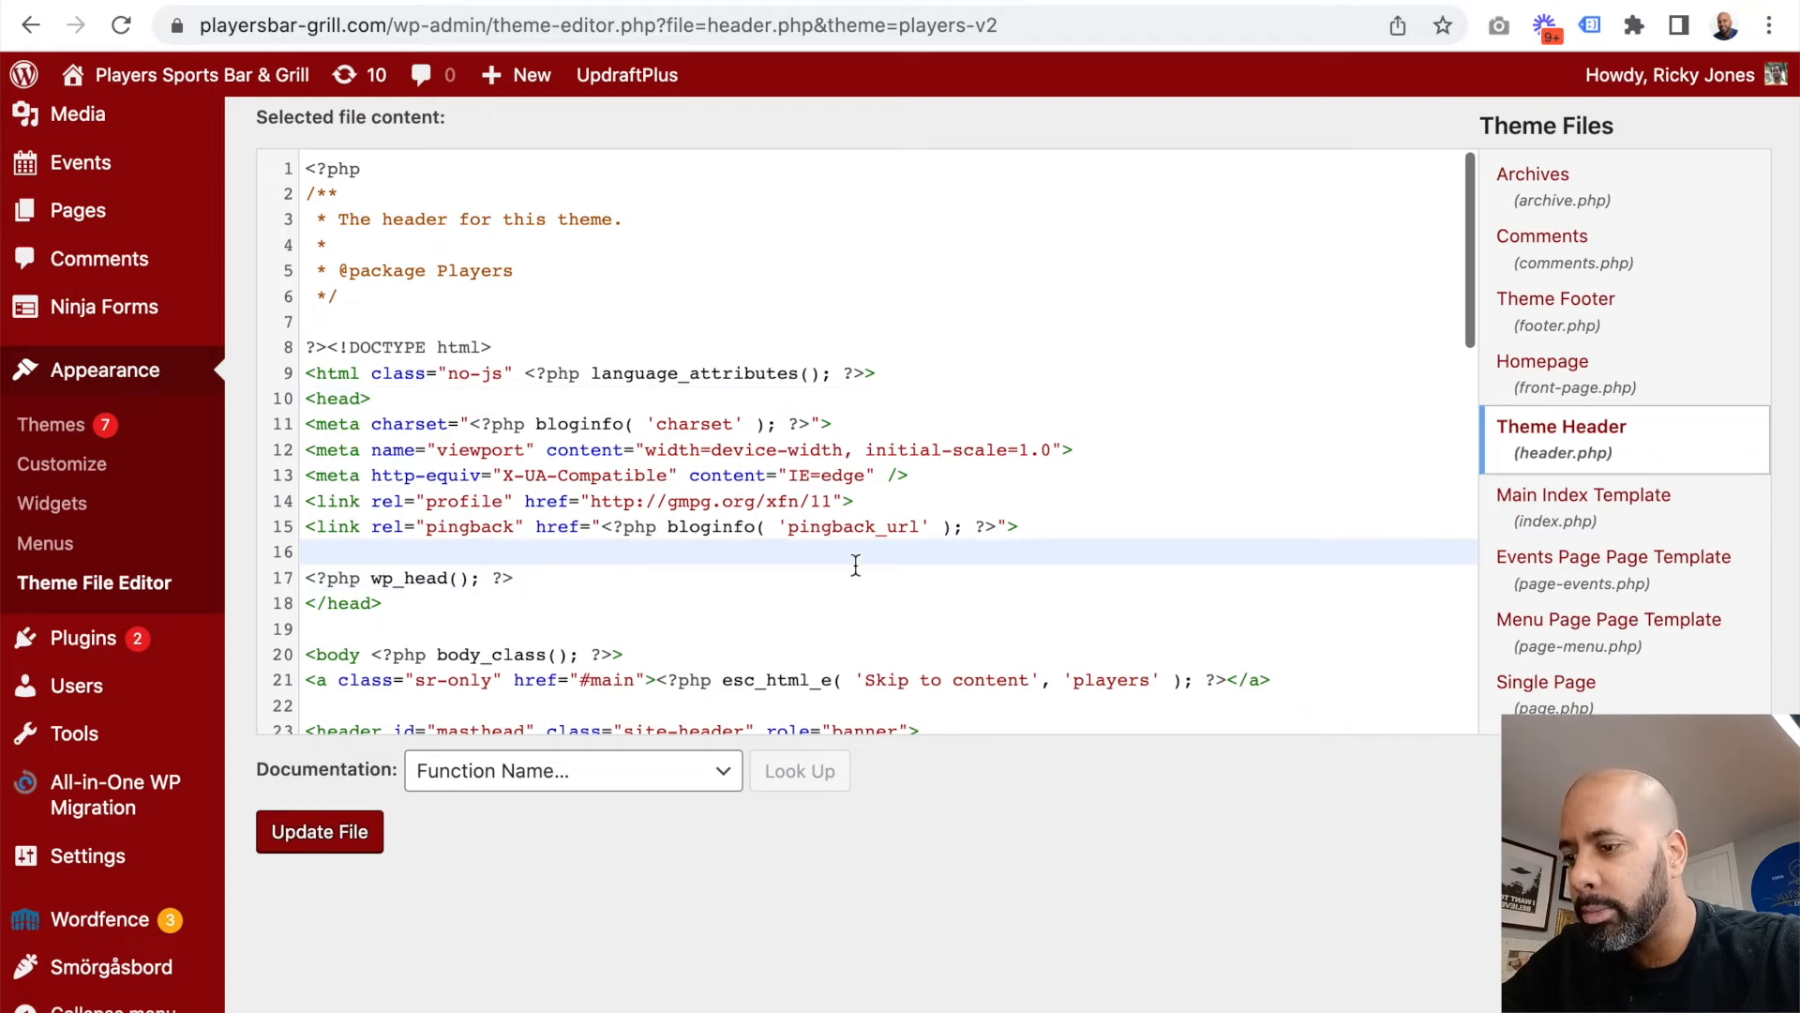
key(super+v)
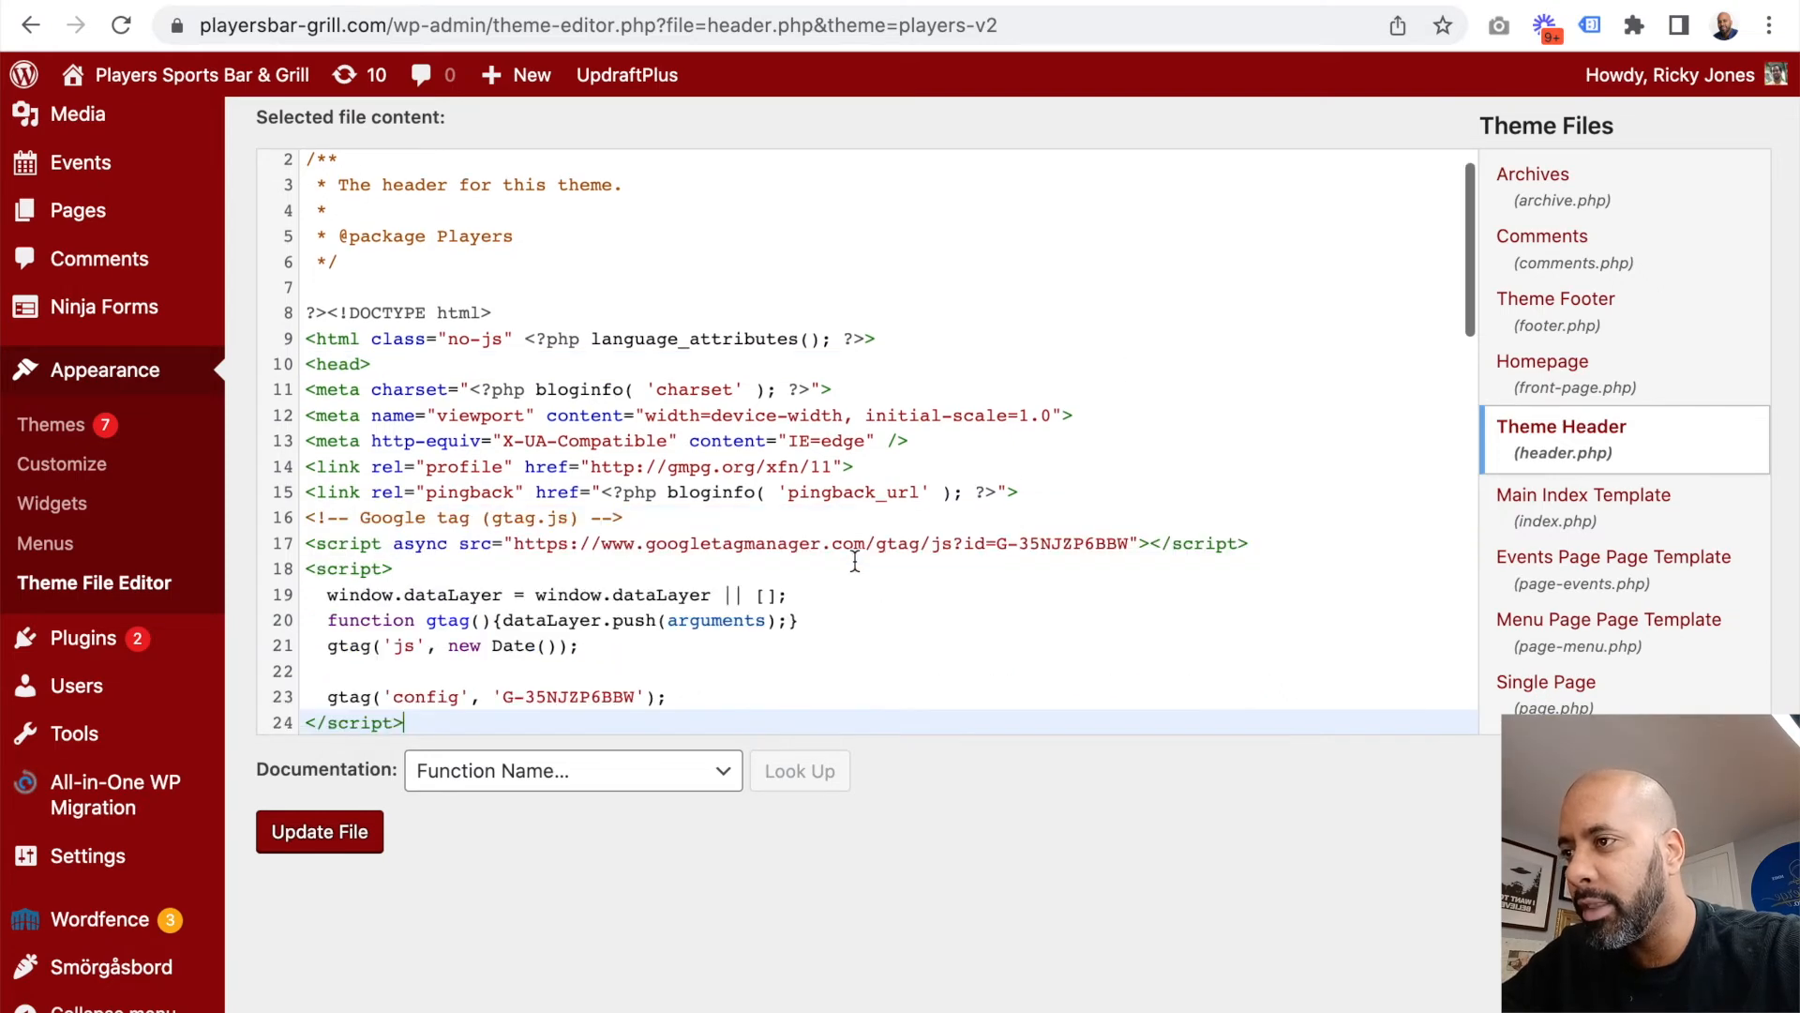
Step: Insert a blank line between the pingback link and the Google tag comment, and save header.php
click(1066, 494)
key(Return)
scroll(791, 321, down, 5)
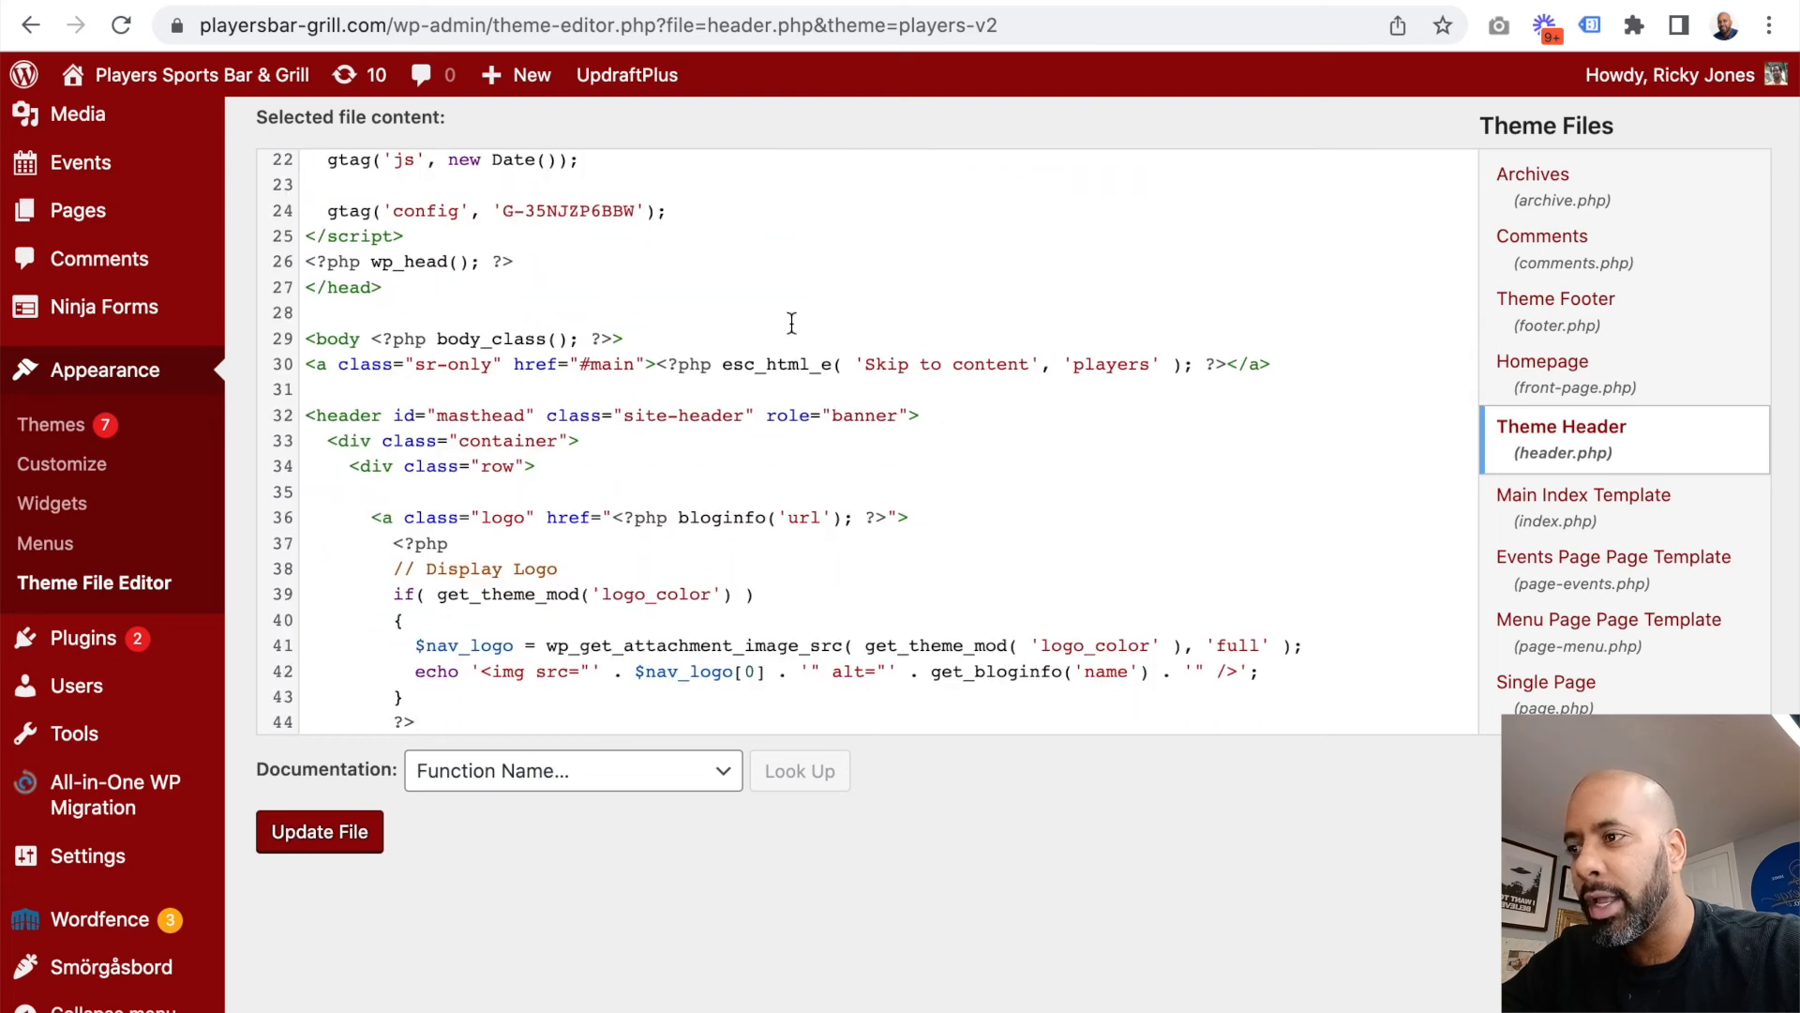
click(335, 842)
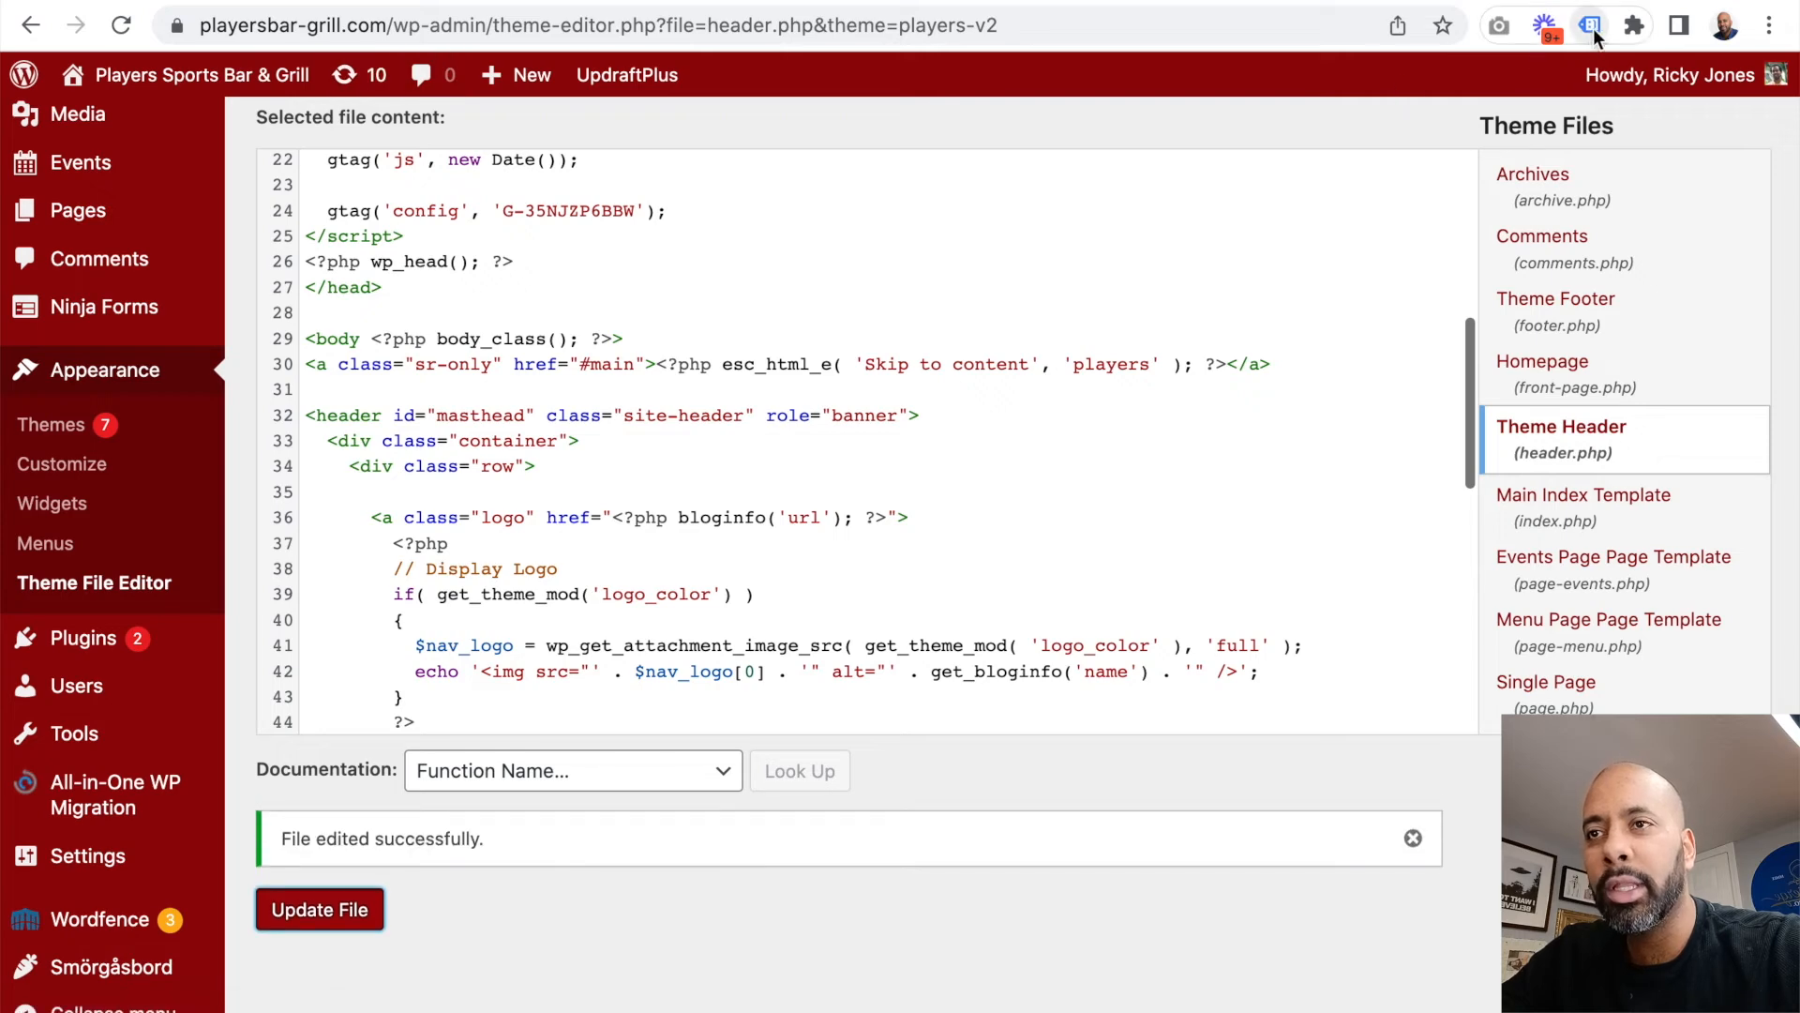
Step: Open the live Players Sports Bar & Grill site in a new tab and enable Tag Assistant Legacy for it
click(1591, 28)
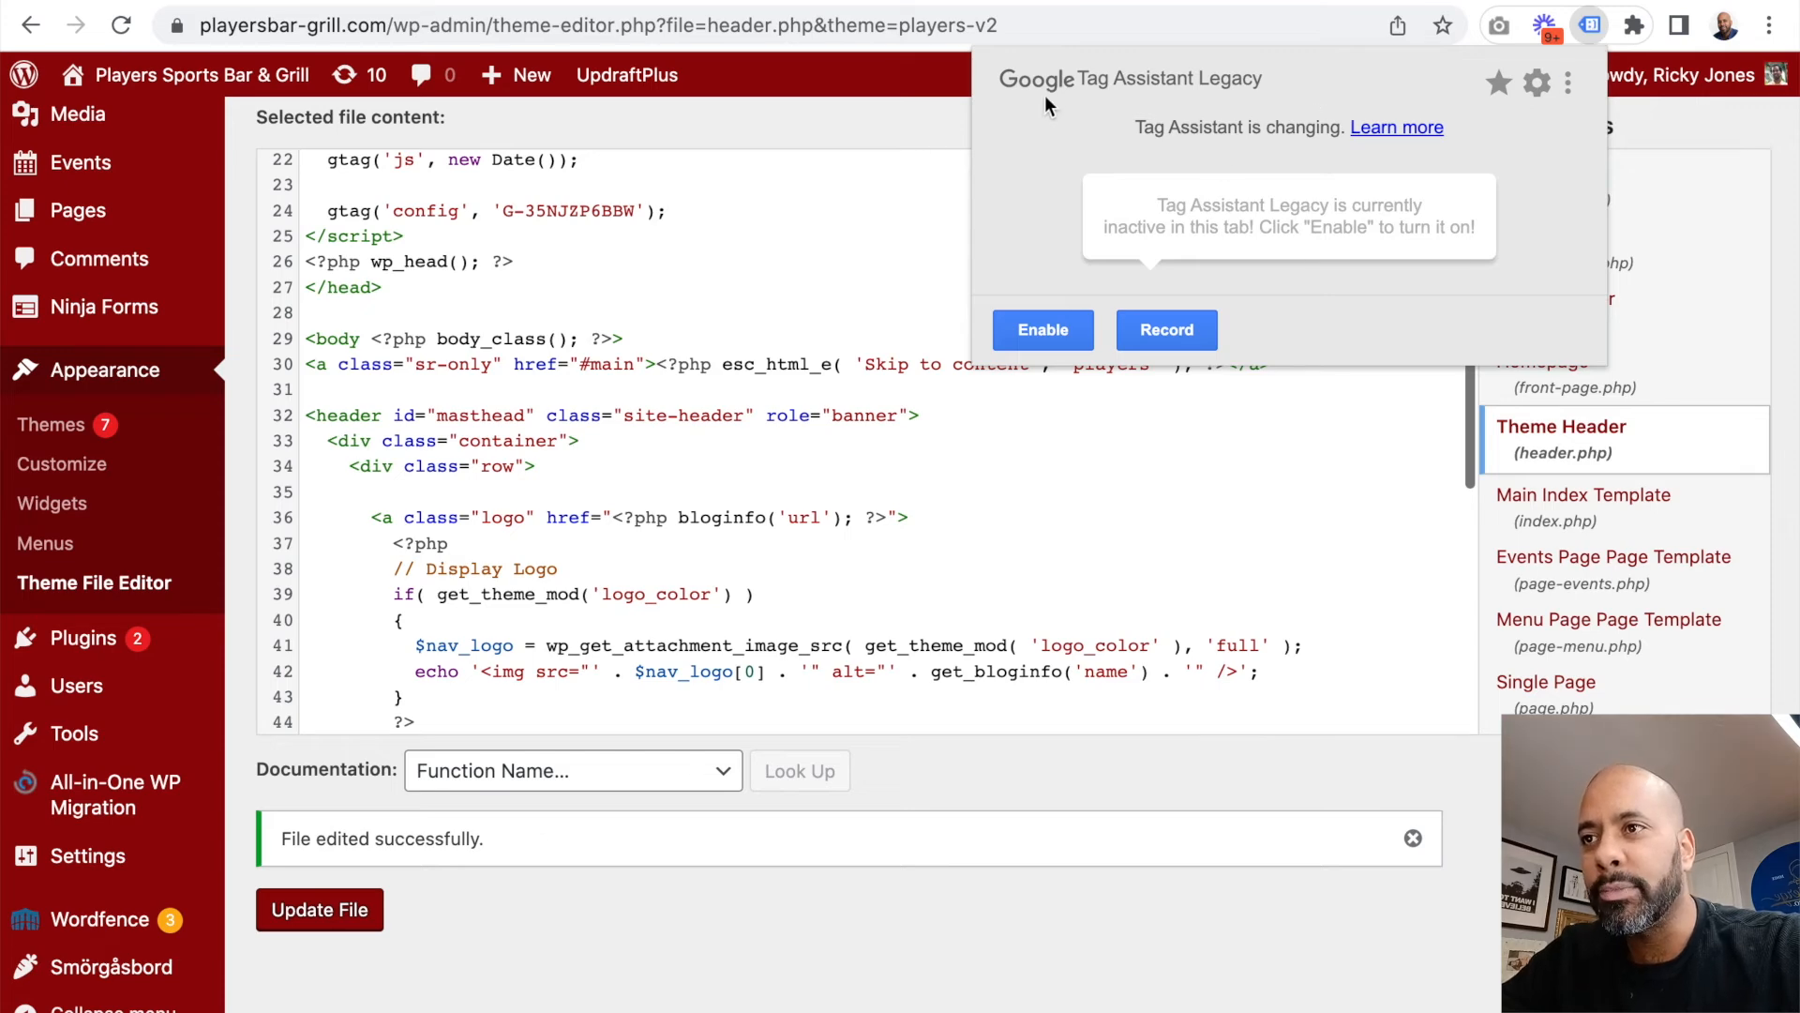
click(1724, 128)
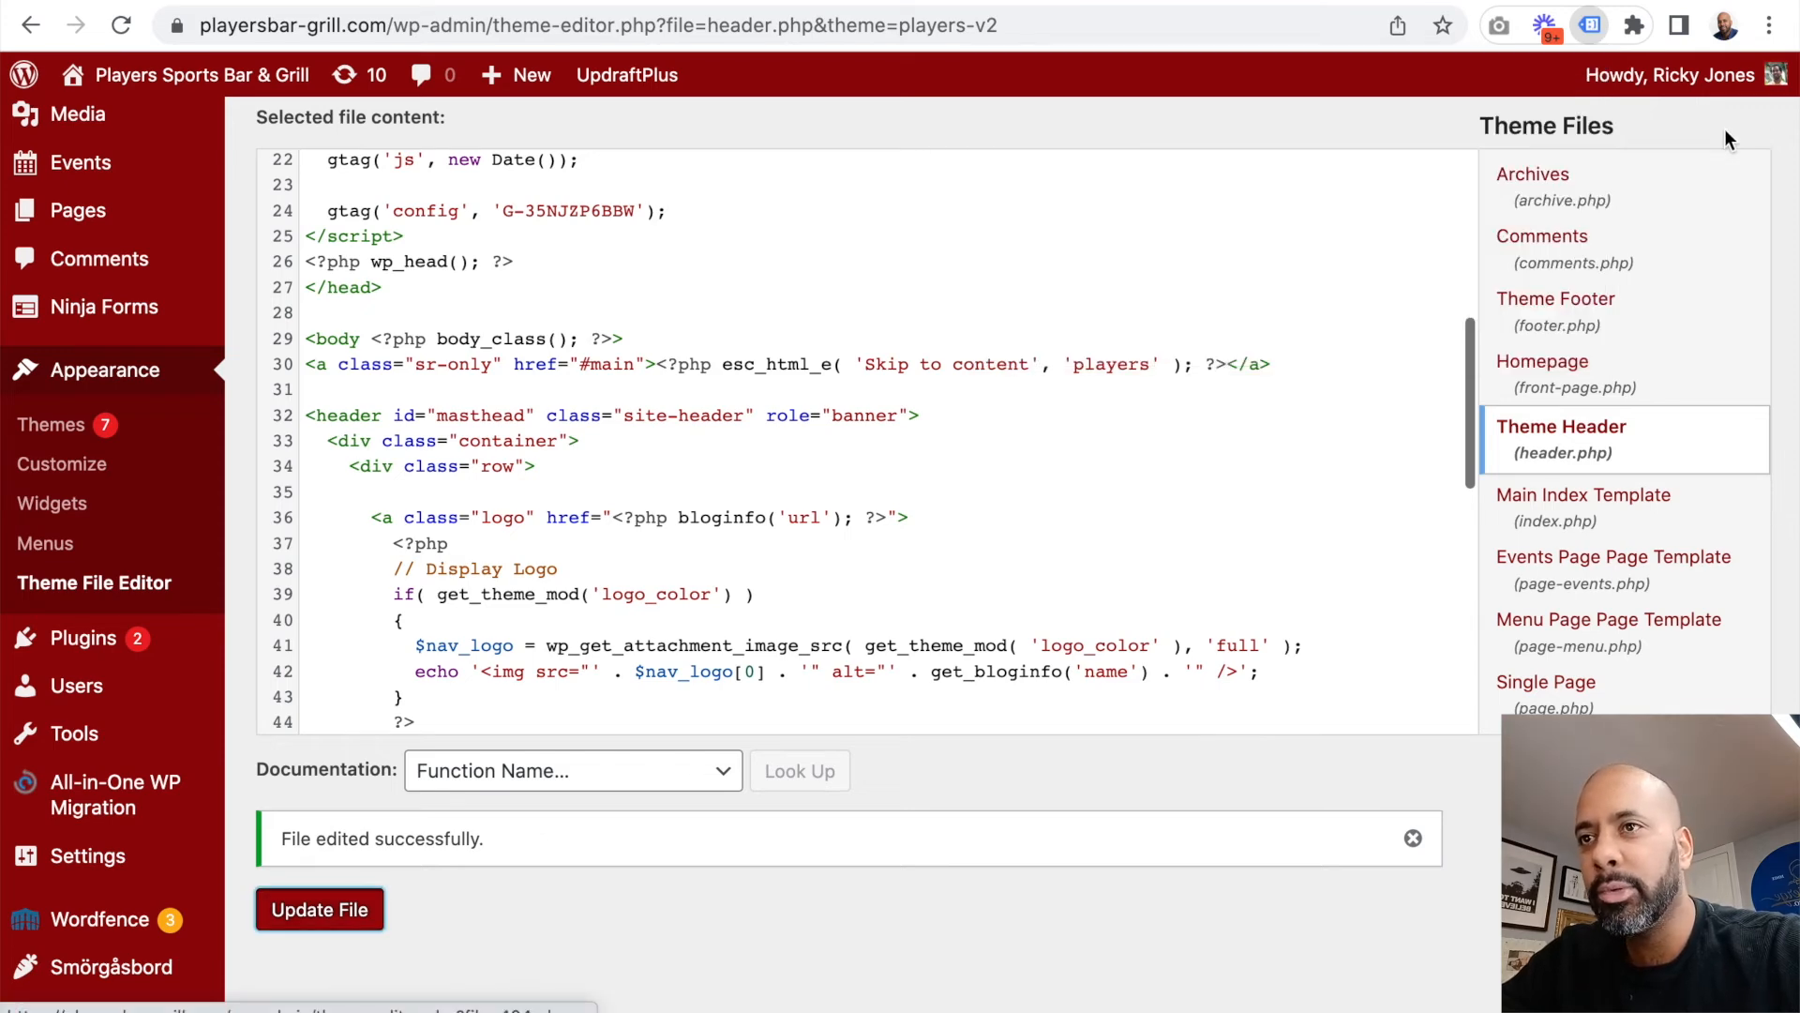
mouse_move(223, 70)
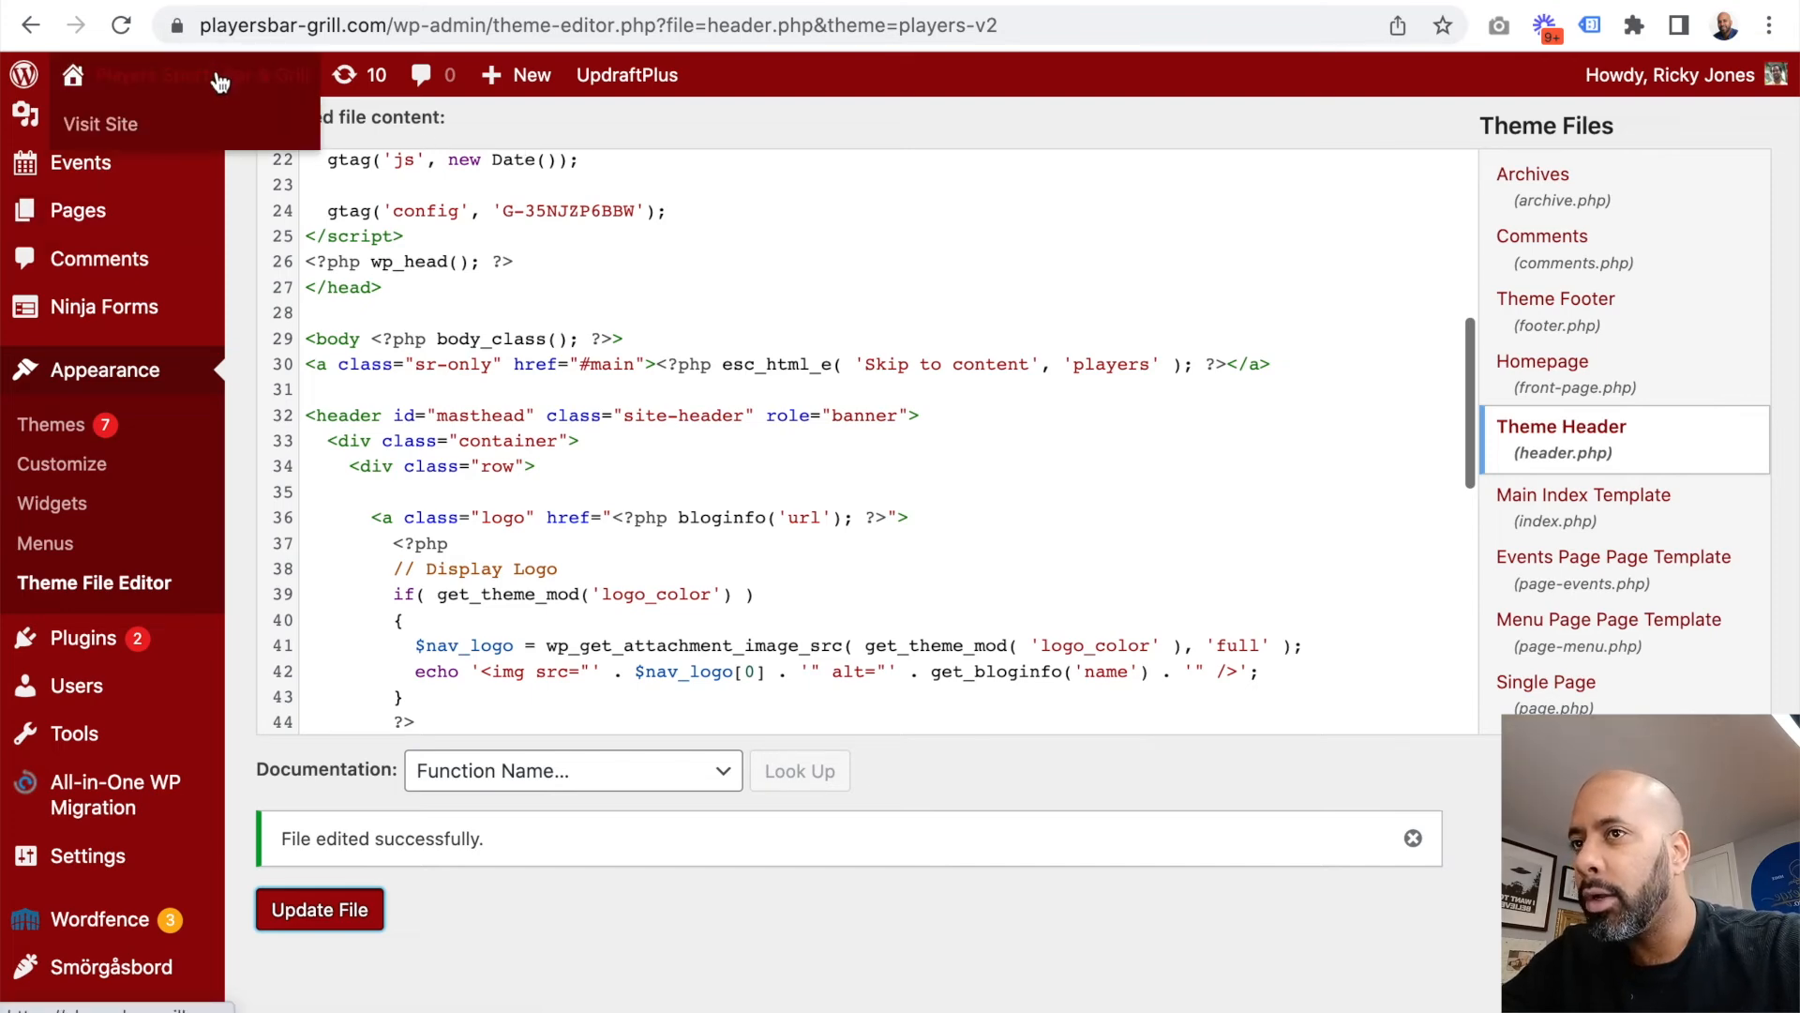
click(220, 83)
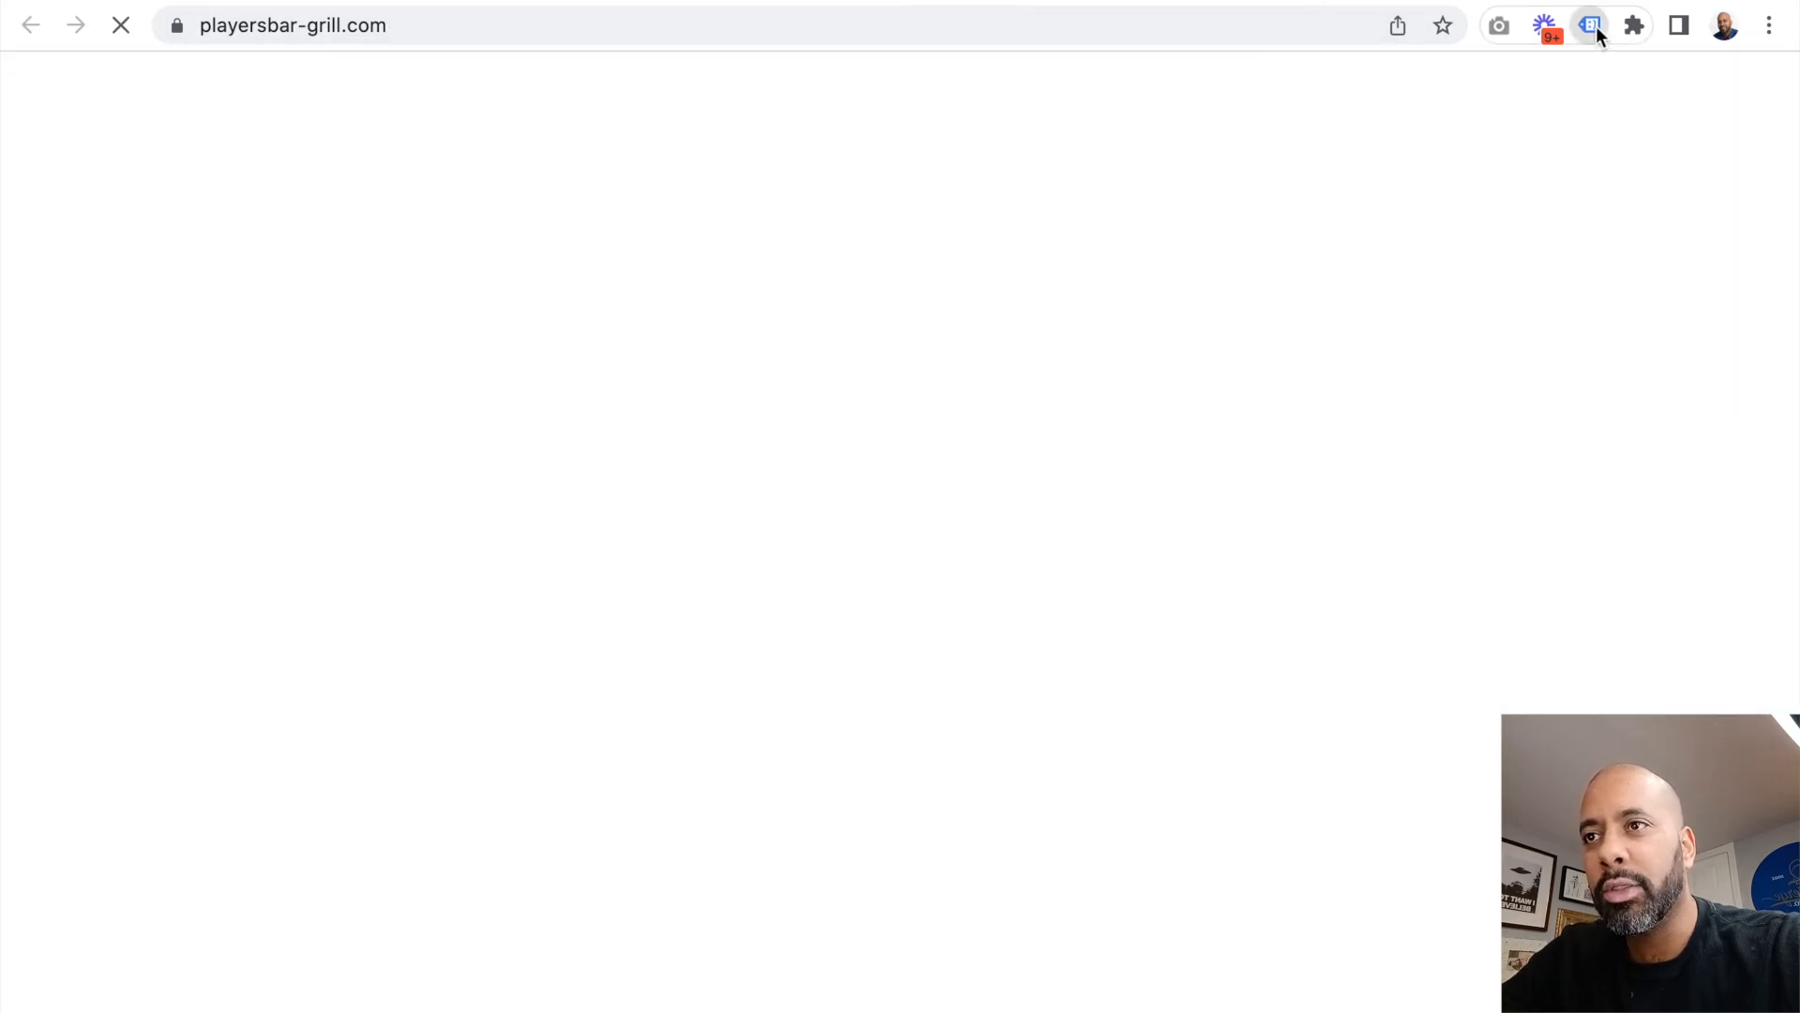
click(1594, 26)
click(1056, 347)
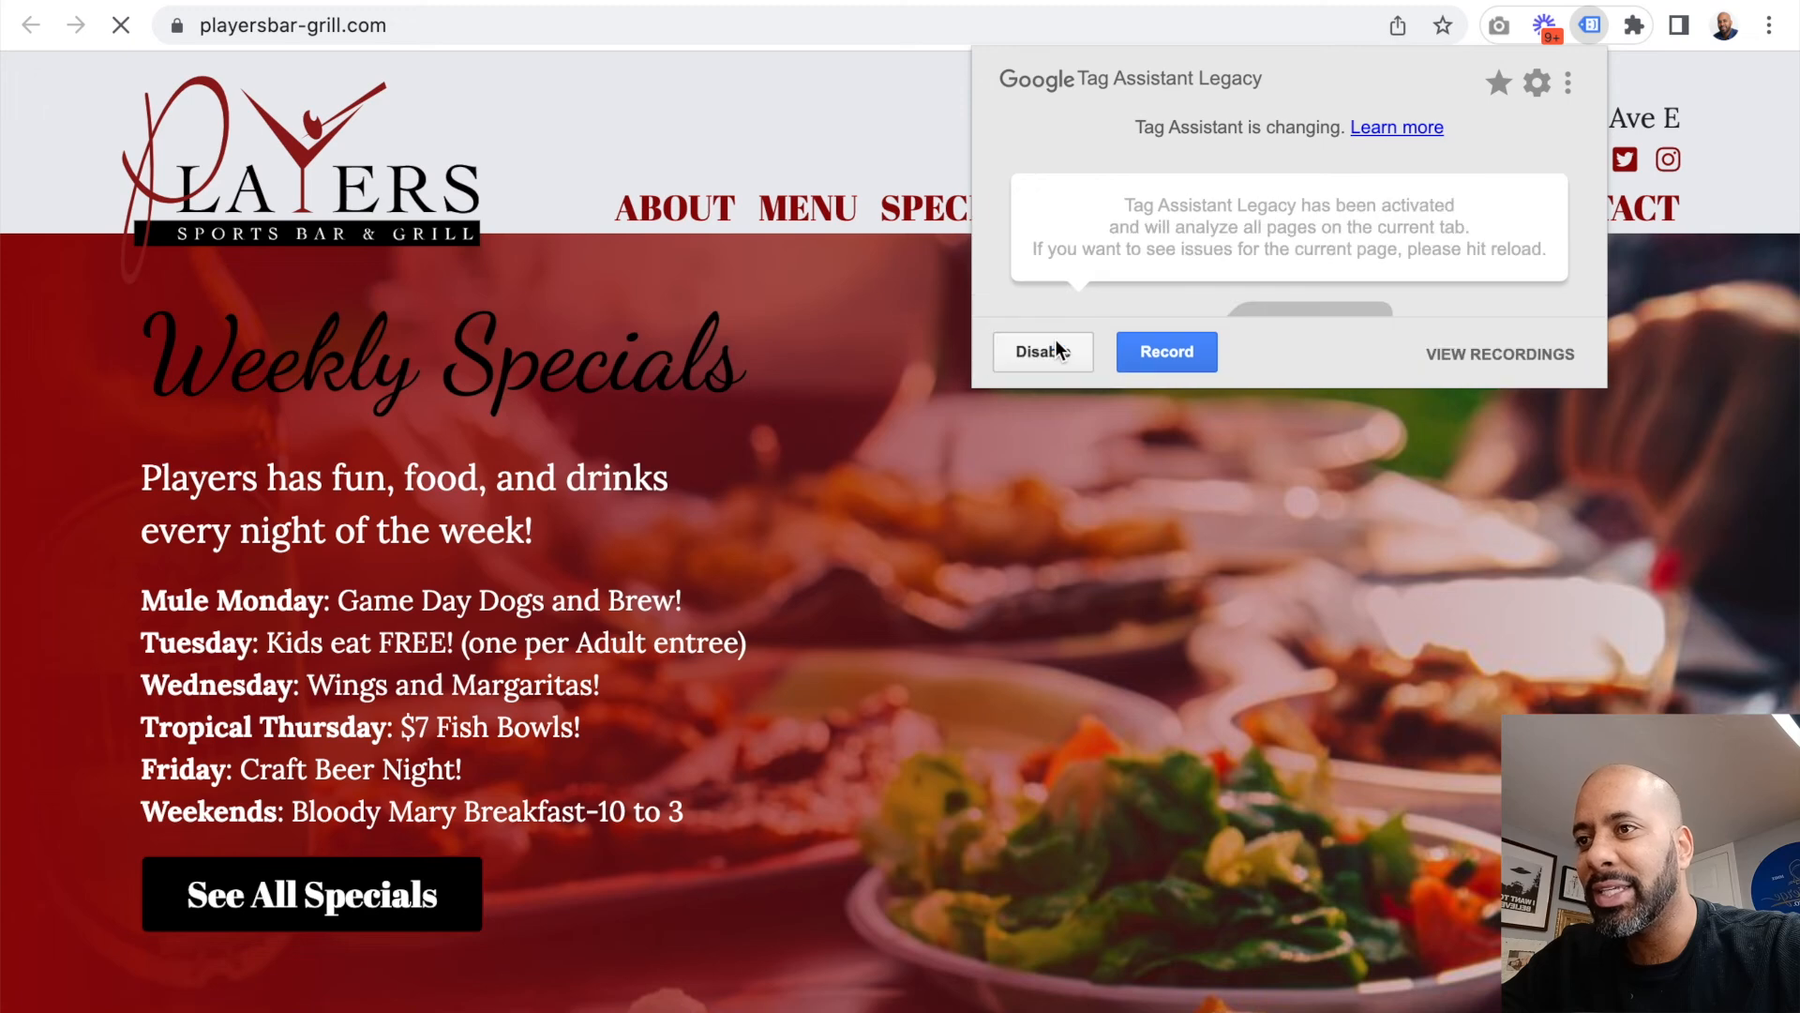
Step: Reload the playersbar-grill.com home page and check the tag analysis in Tag Assistant Legacy
click(373, 26)
key(Return)
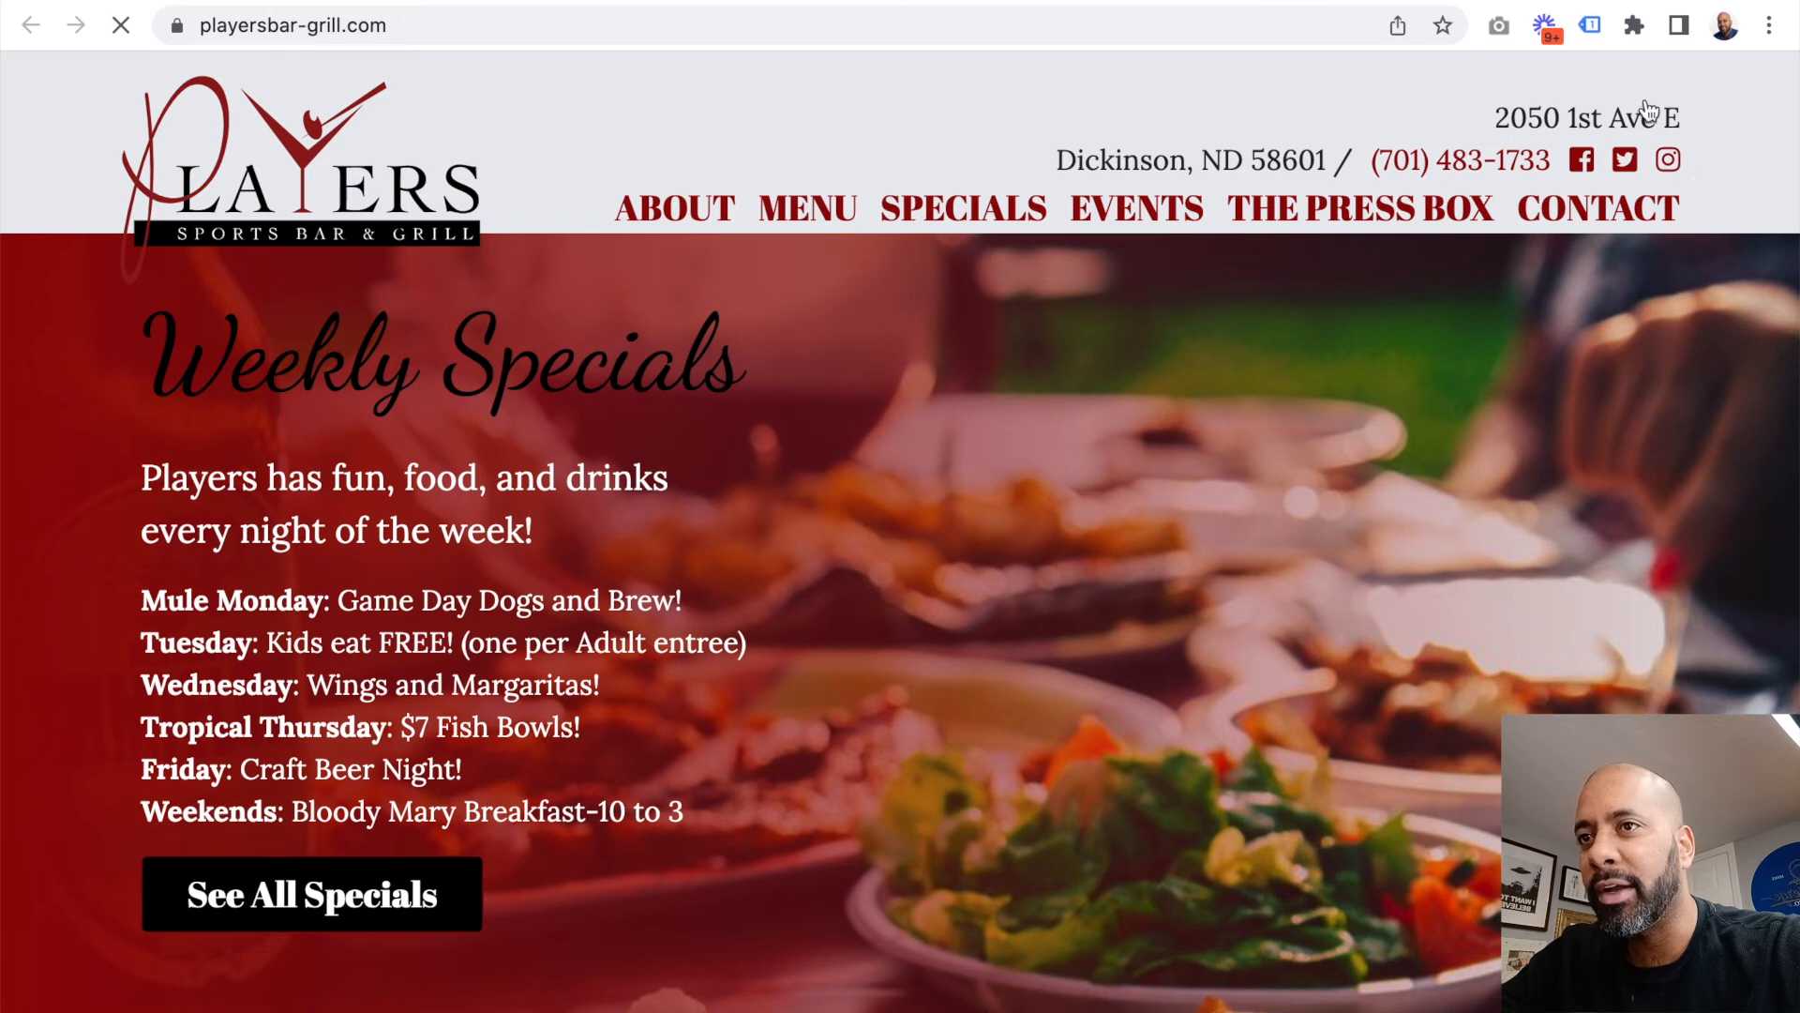
click(1592, 27)
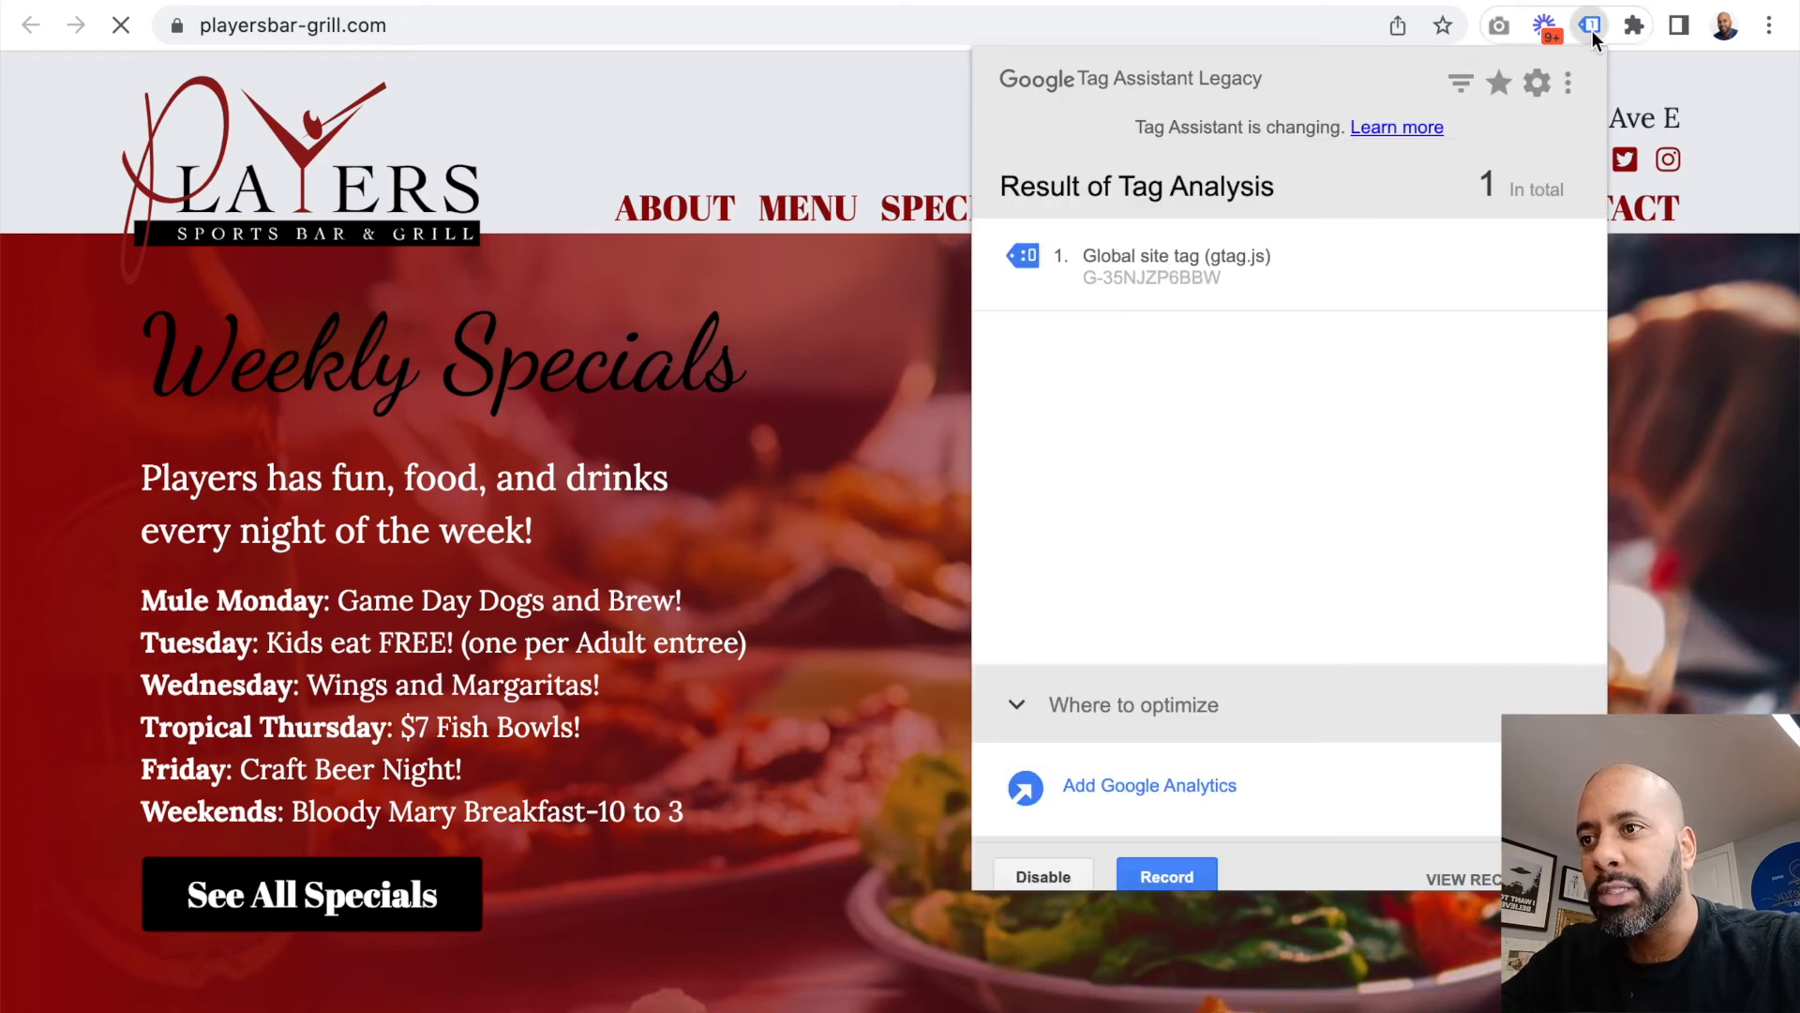